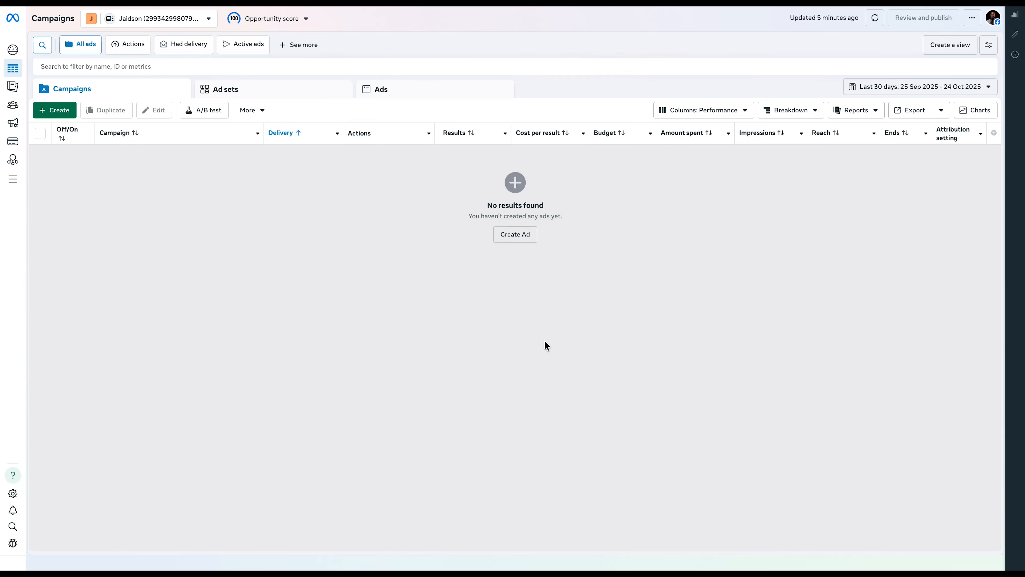
left_click(50, 115)
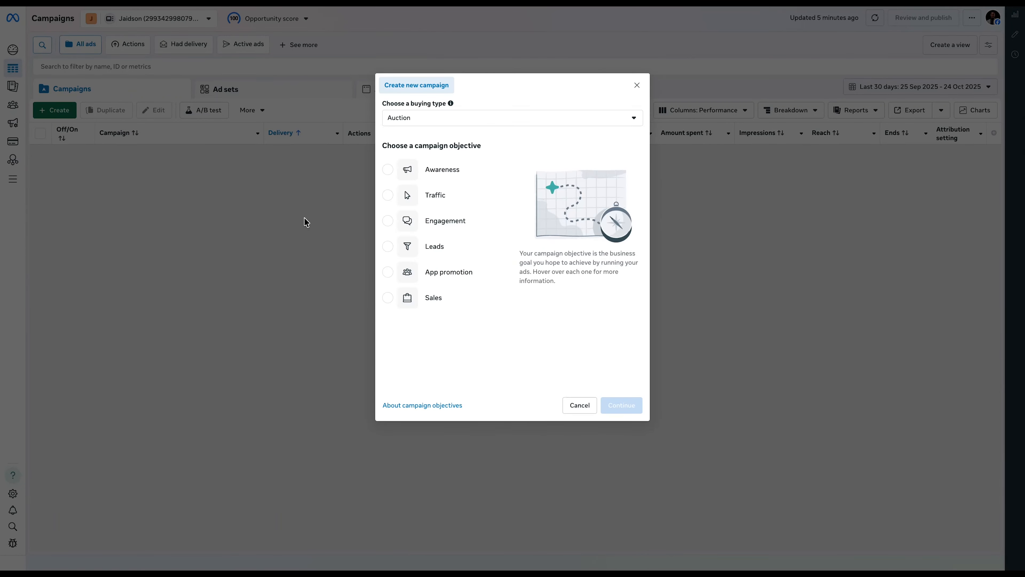
left_click(634, 84)
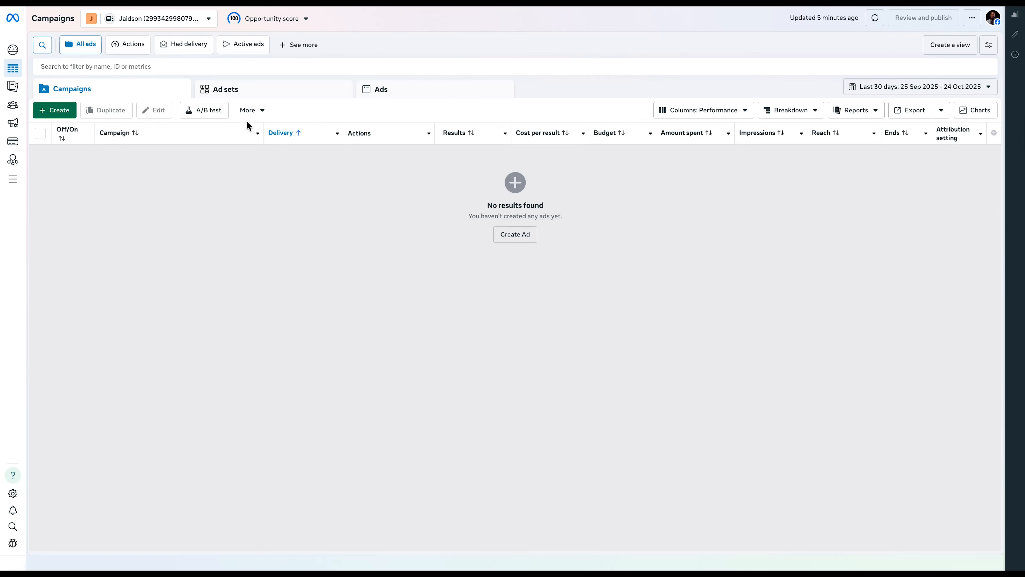
left_click(215, 264)
Create a new campaign with the Awareness objective.
left_click(51, 117)
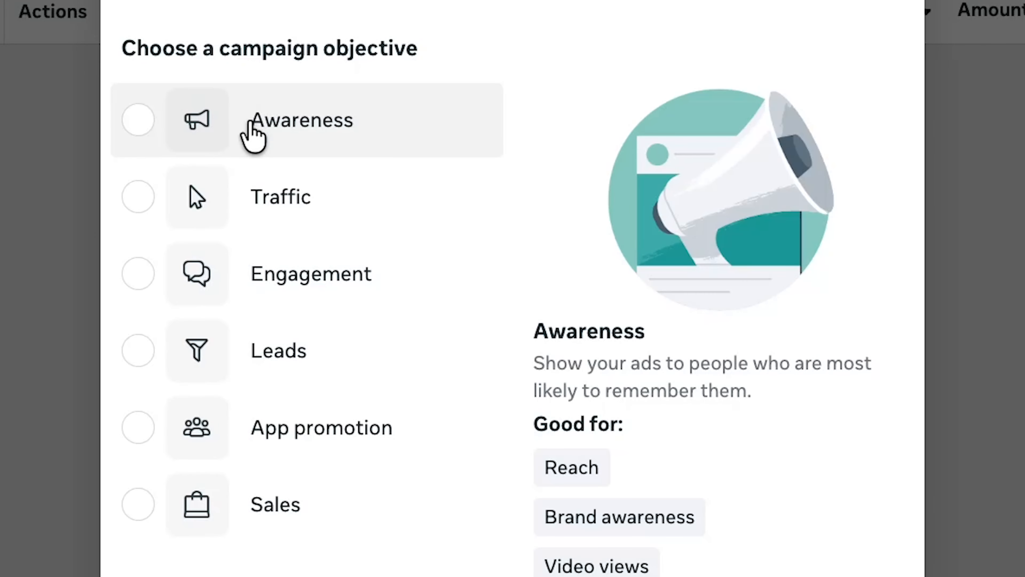
left_click(254, 135)
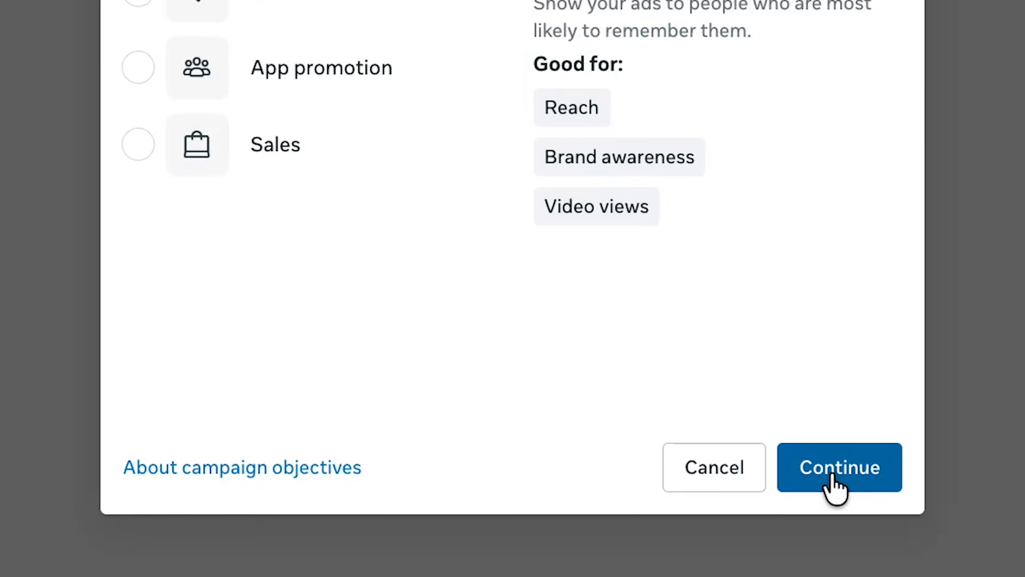
left_click(834, 478)
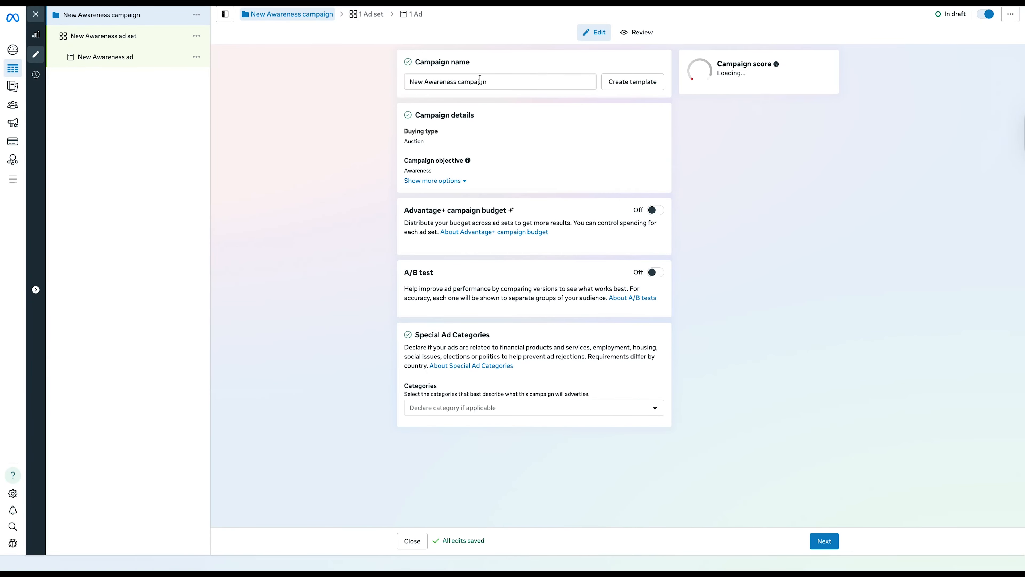
Rename the campaign as New Awareness campaign_Warm and continue to the ad set settings.
left_click(502, 82)
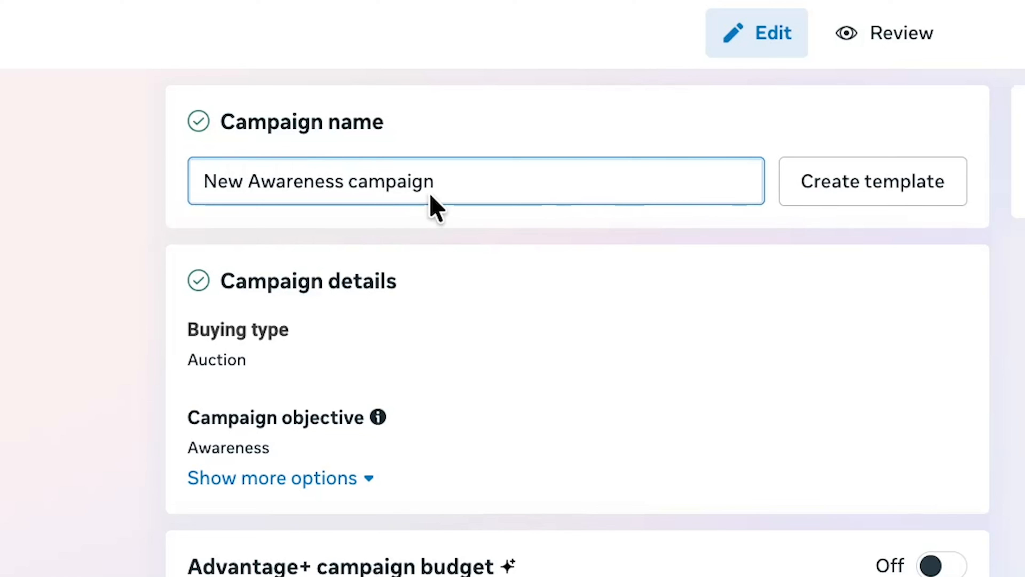
type("_")
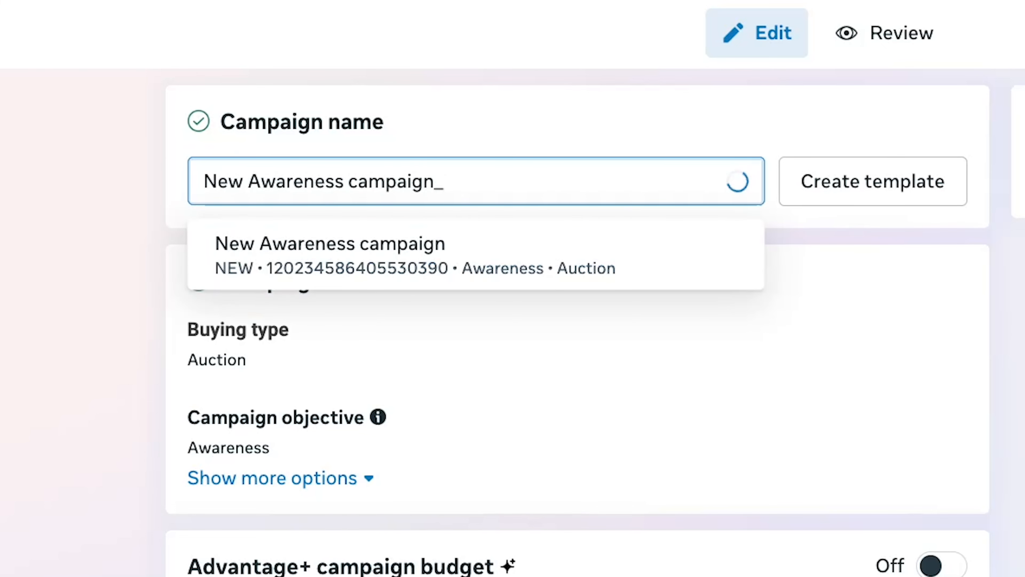
type("Warm")
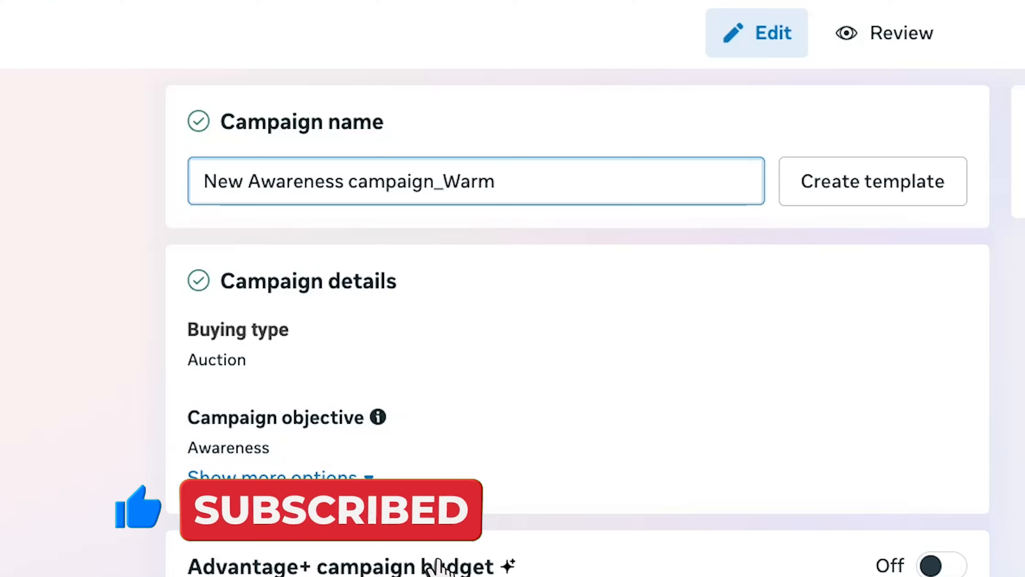
scroll(618, 337, "down", 5)
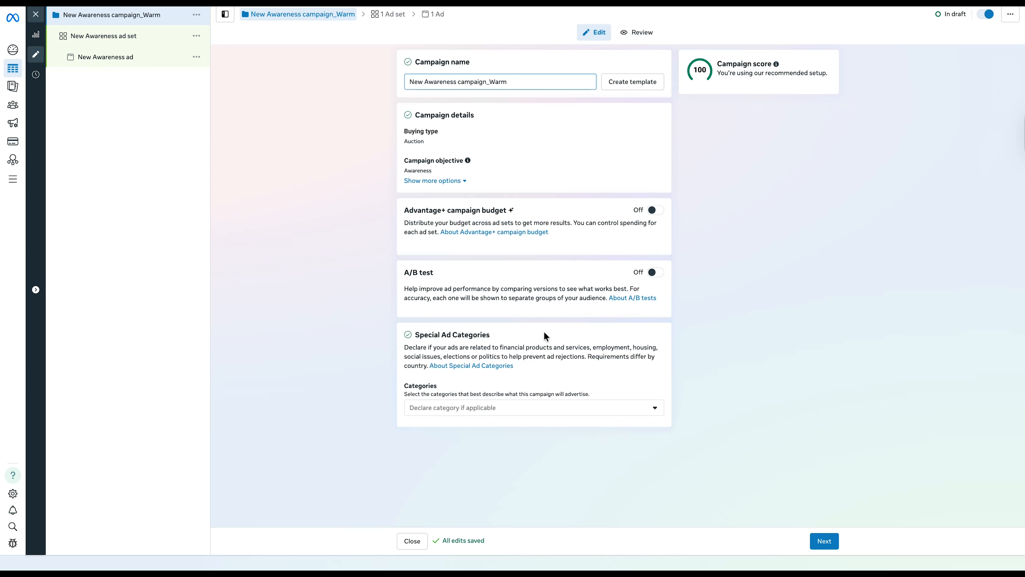
left_click(828, 543)
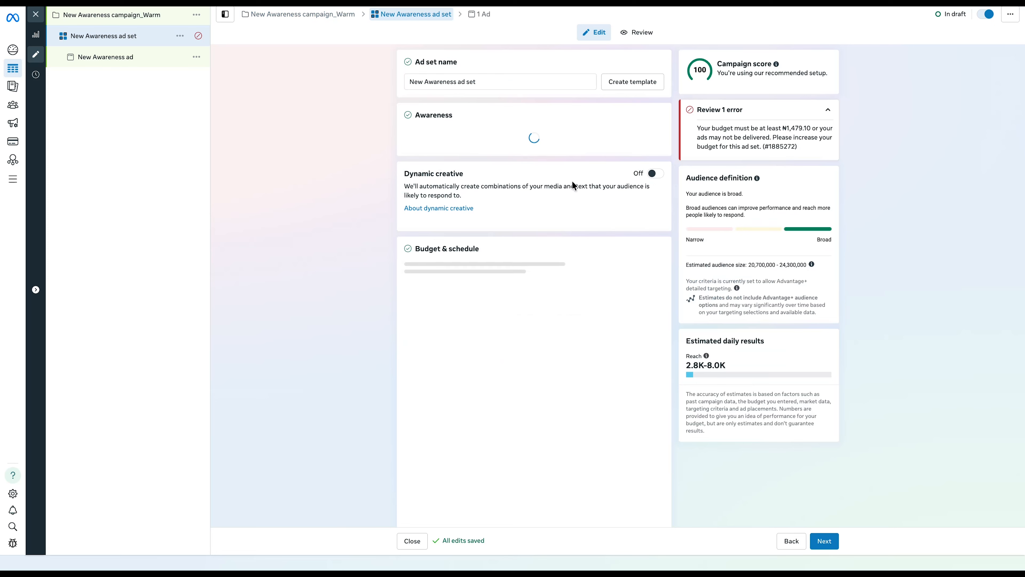
Rename the ad set as New Awareness ad set_warm.
left_click(499, 86)
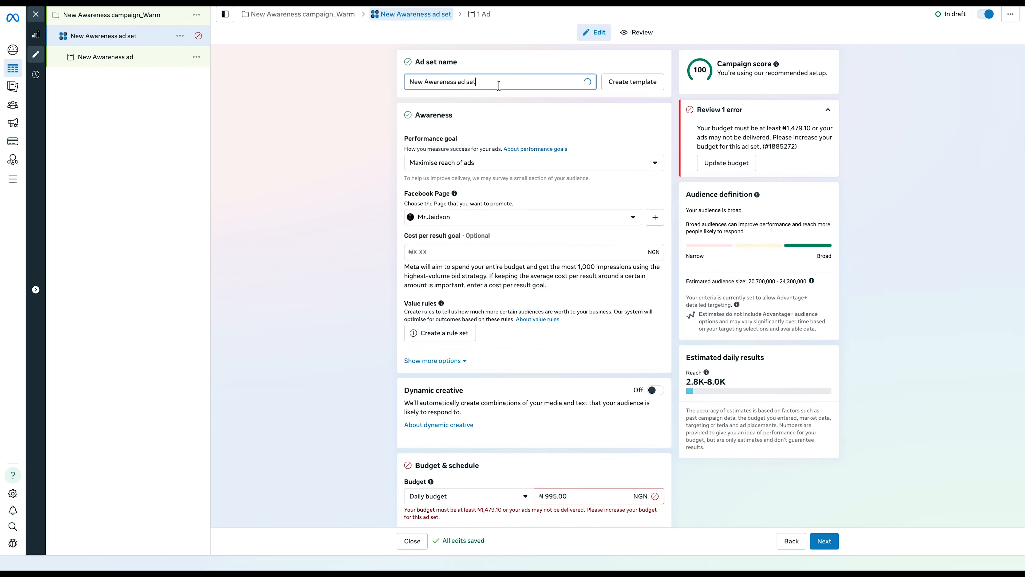
type("_wa")
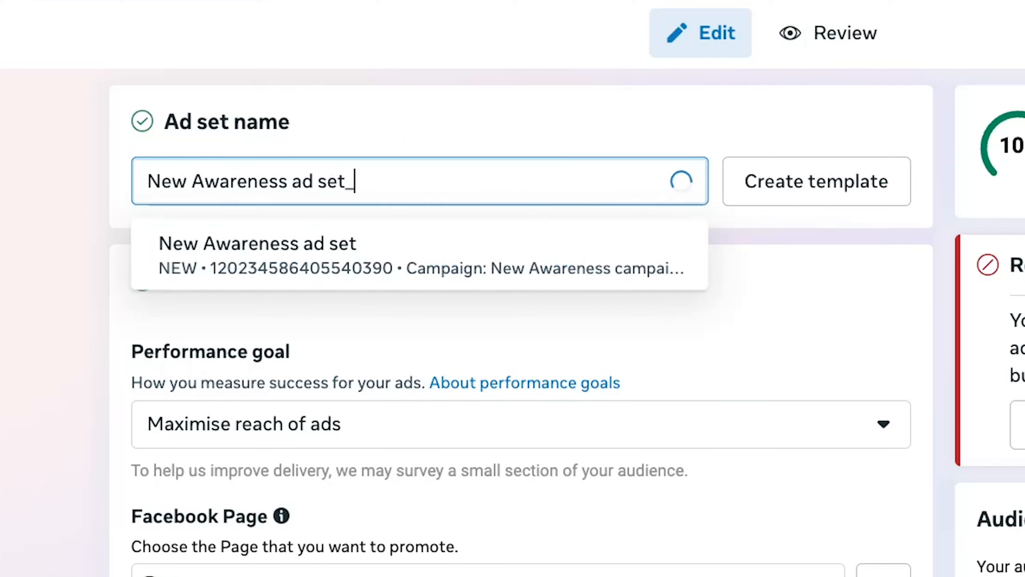
type("rm")
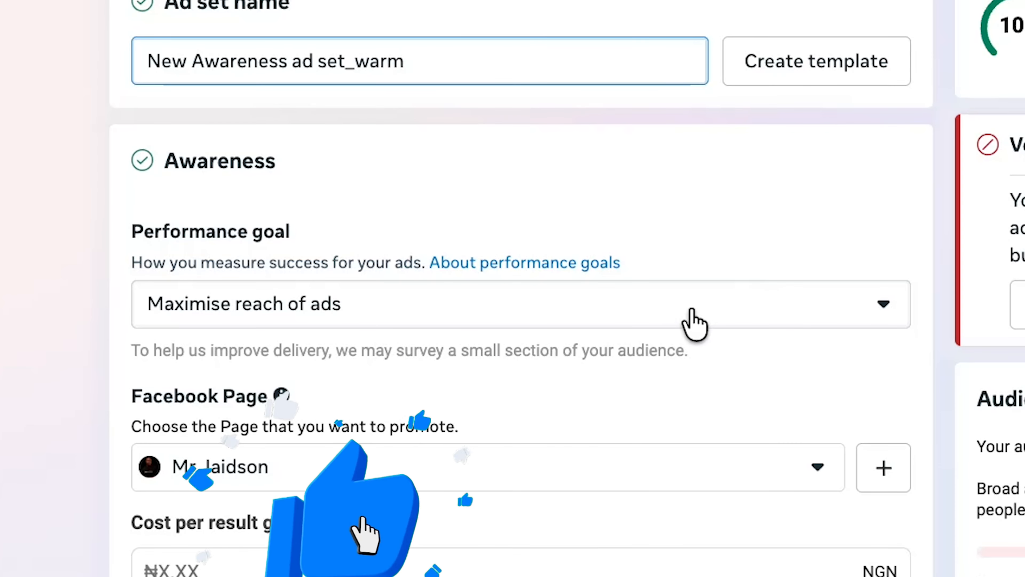
Review the available performance goals for the ad set without changing the selection.
left_click(636, 320)
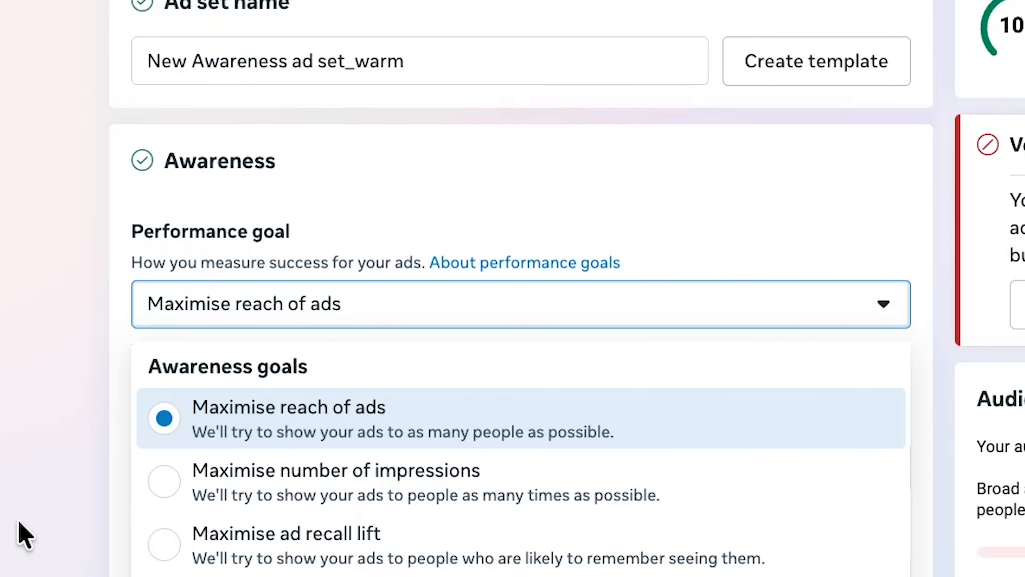
left_click(61, 501)
scroll(213, 525, "down", 3)
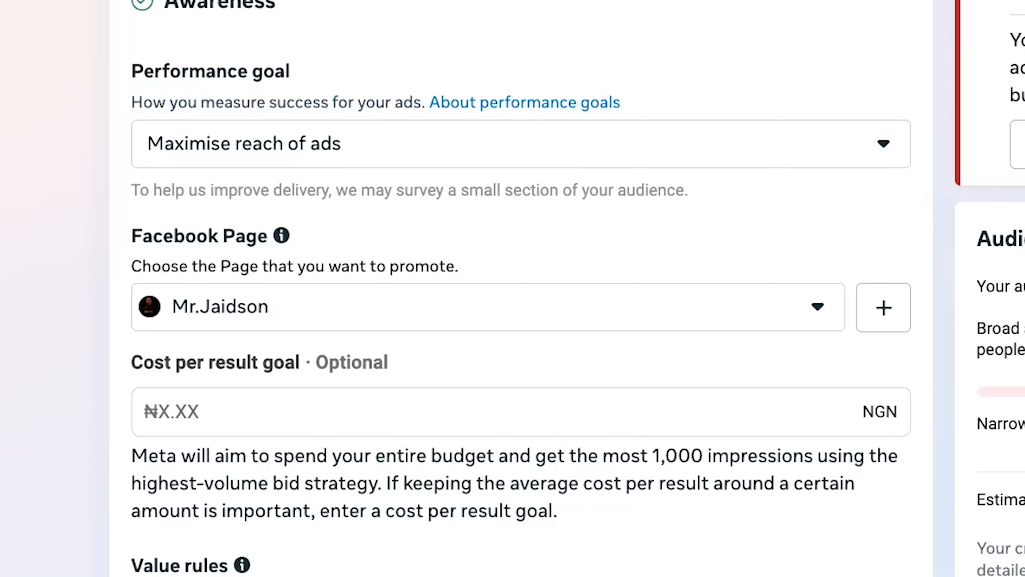
Set the ad set's daily budget to ₦10,000.
scroll(80, 456, "down", 10)
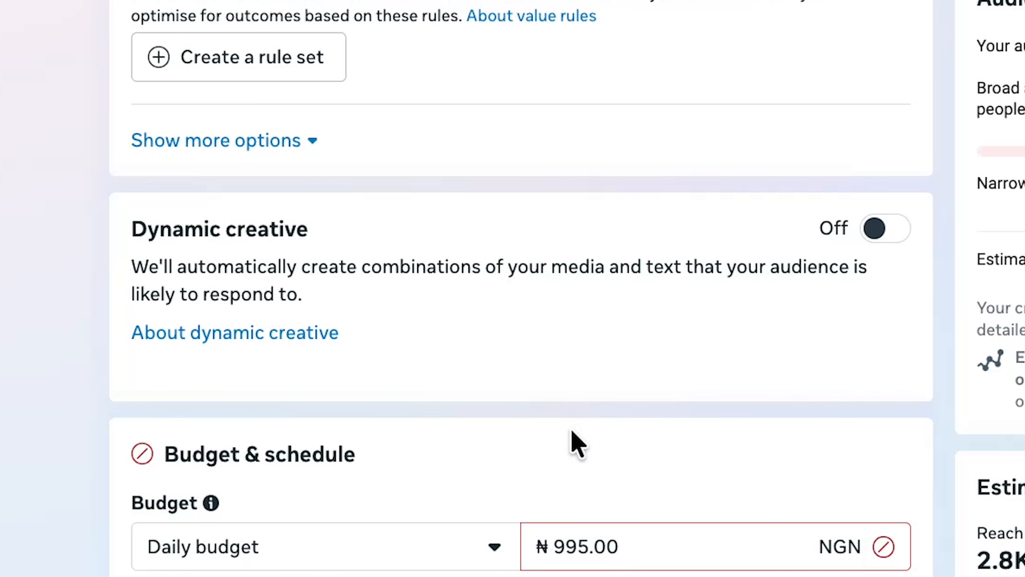
scroll(448, 569, "down", 2)
scroll(444, 569, "down", 2)
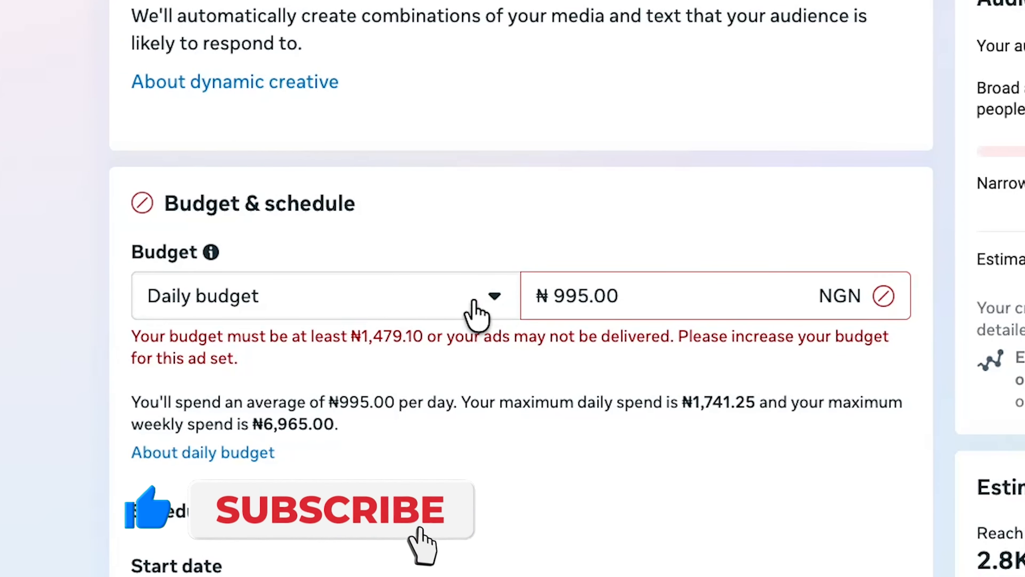
left_click_drag(652, 303, 551, 295)
type("10000")
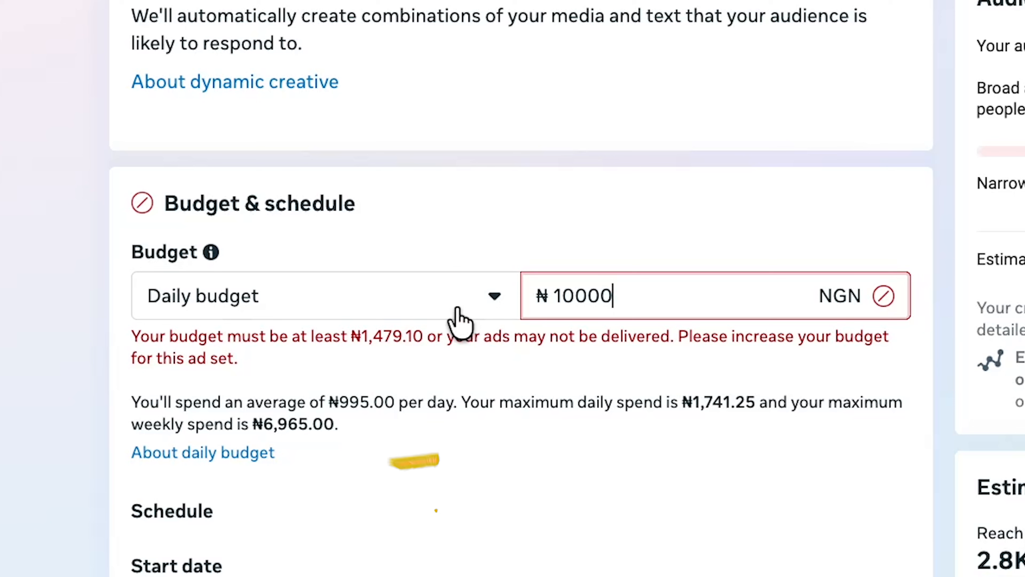
left_click(419, 274)
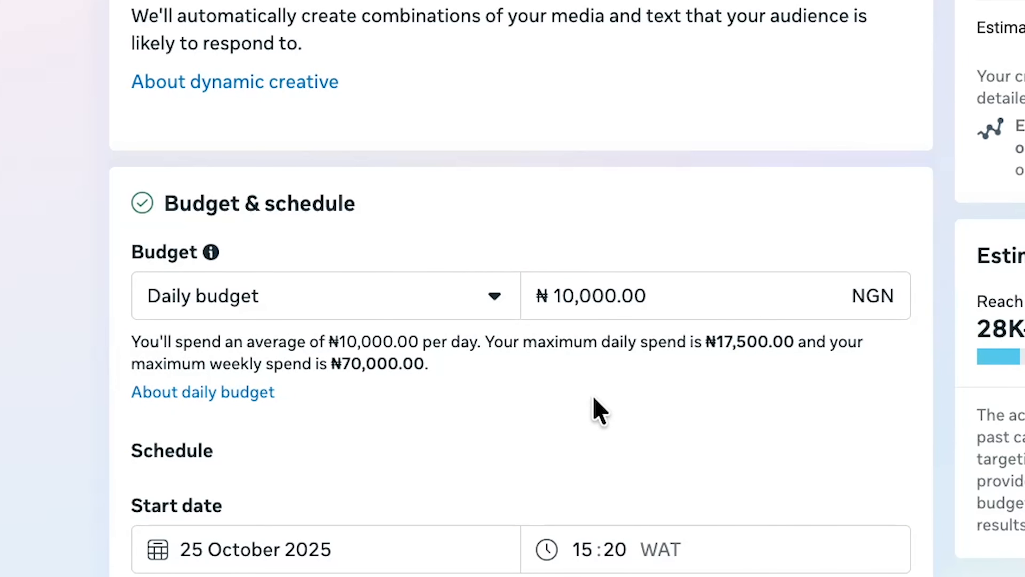
Enable an end date for the ad set's schedule and set it to 25 November 2025.
scroll(416, 416, "down", 7)
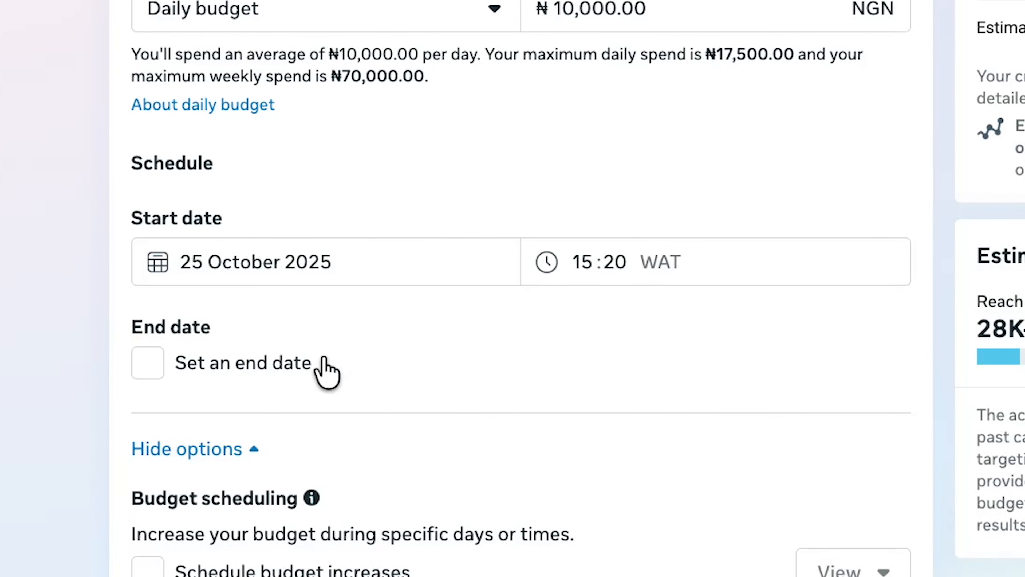
left_click(146, 364)
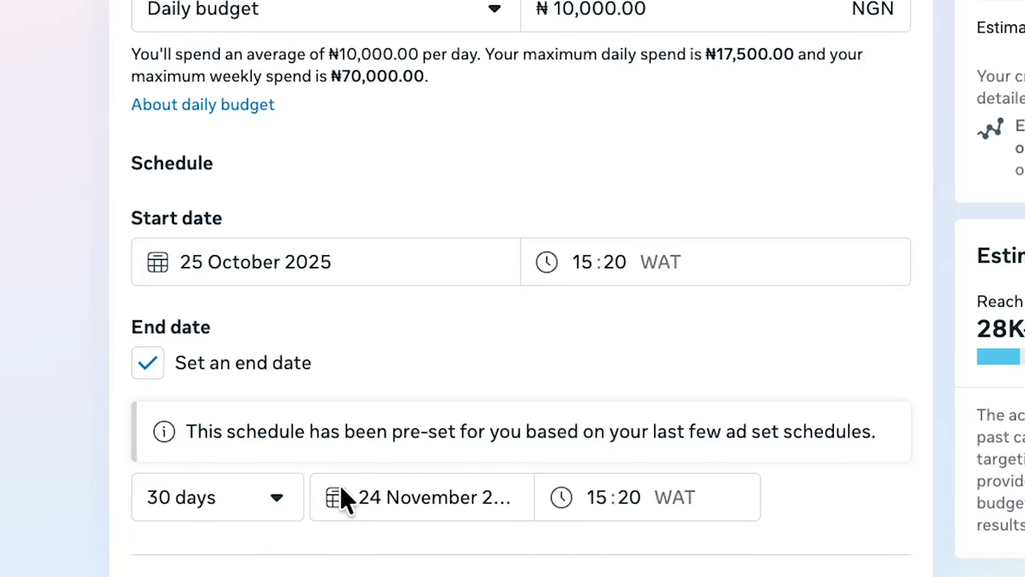
left_click(433, 496)
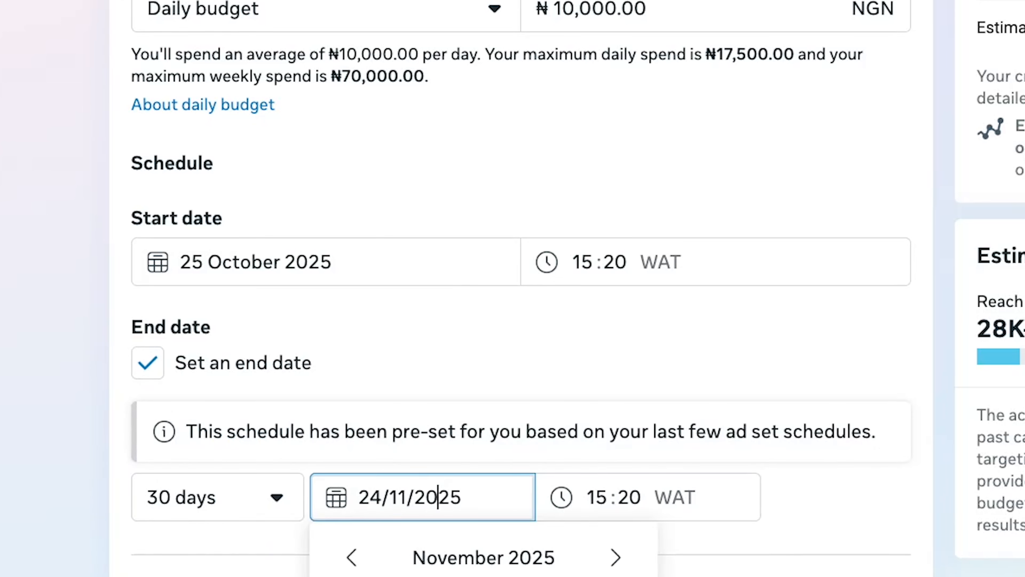
left_click(404, 576)
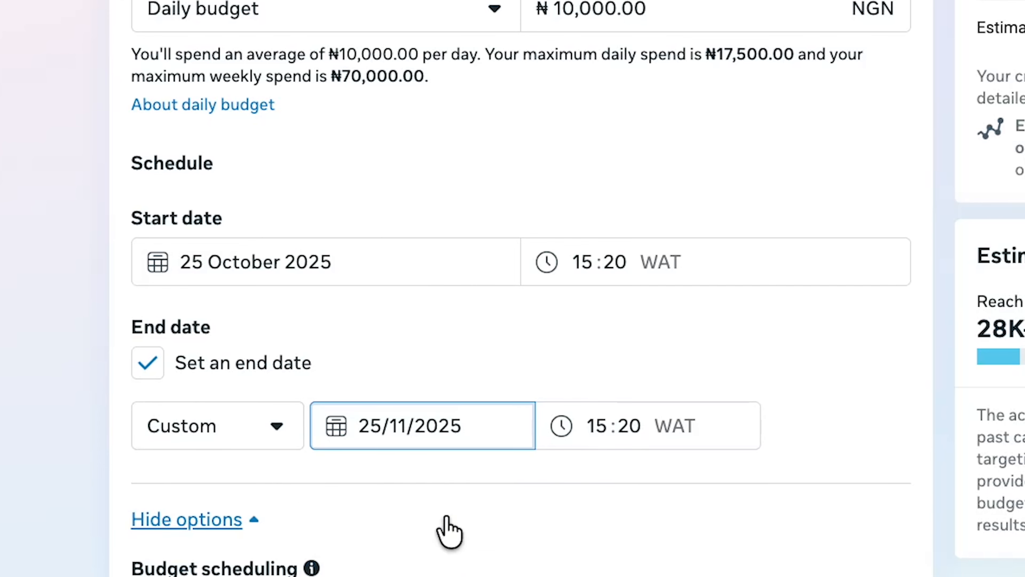
Review the saved audiences available in the ad set's audience controls without applying one.
scroll(448, 530, "down", 4)
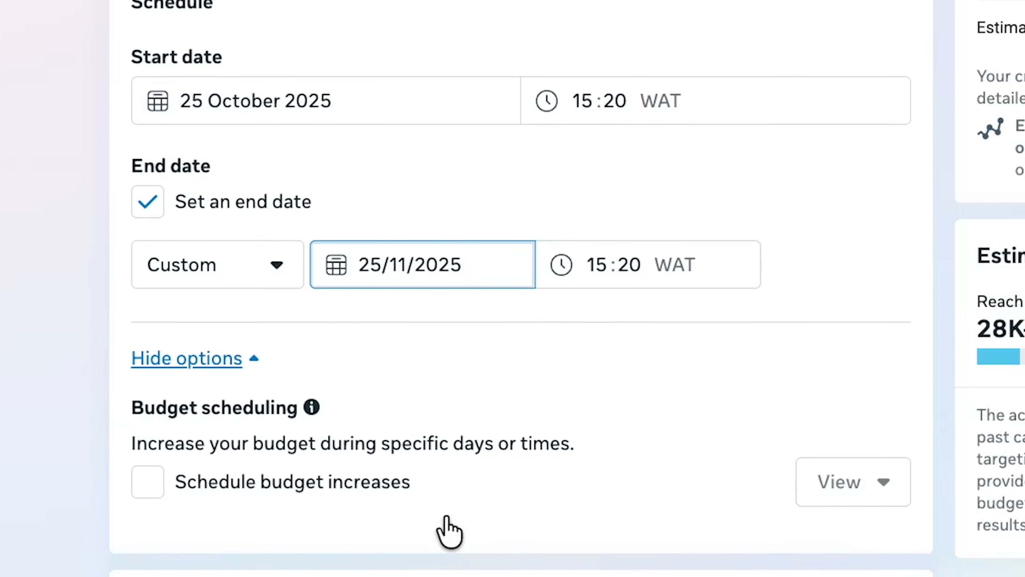
scroll(561, 515, "down", 1)
scroll(563, 513, "down", 8)
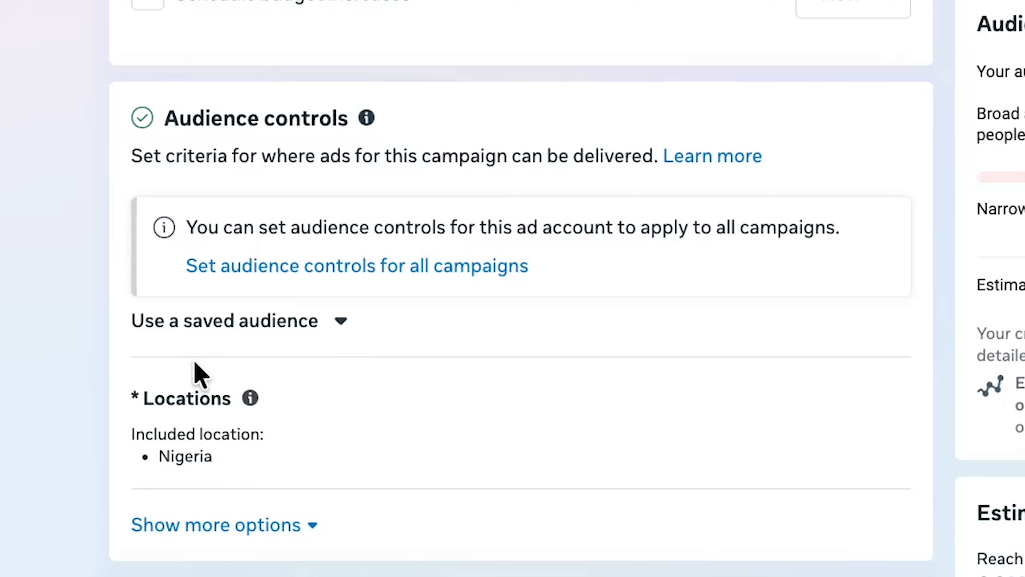
left_click(251, 323)
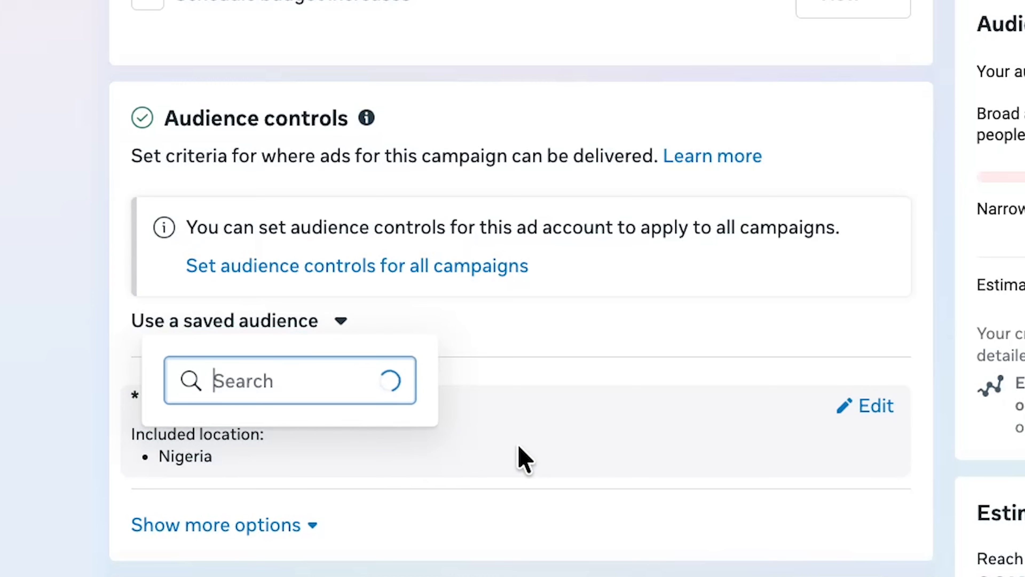
scroll(427, 358, "down", 2)
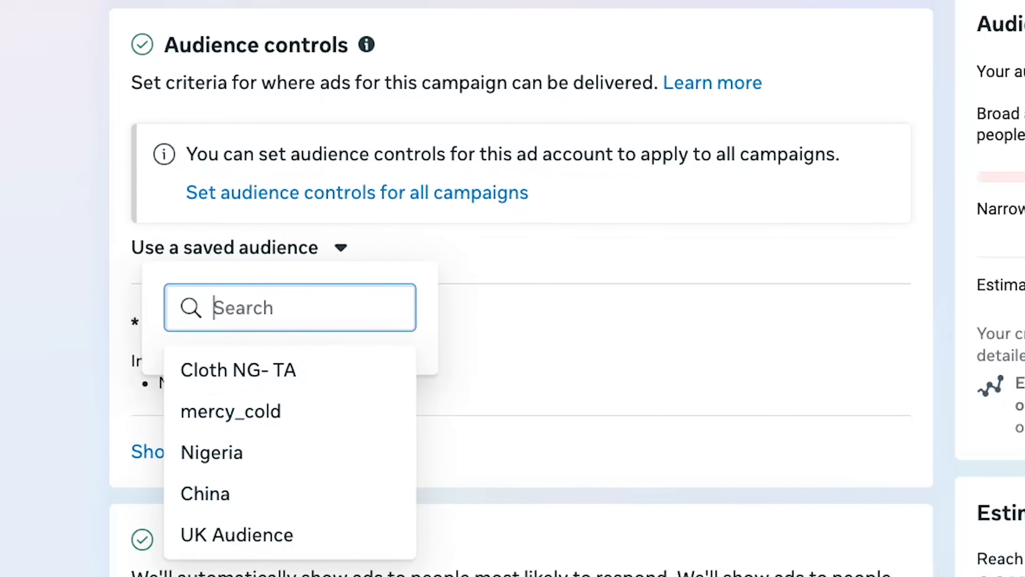
key("Escape")
Add the Page Visit and IG Page Visitor custom audiences to the ad set's Advantage+ audience.
scroll(355, 298, "down", 5)
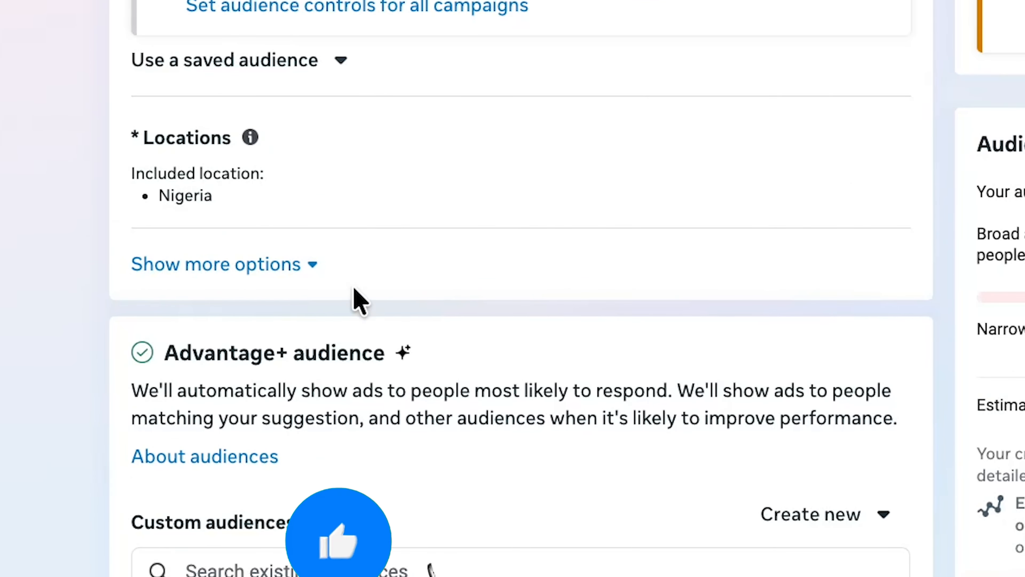
mouse_move(260, 214)
scroll(380, 156, "down", 7)
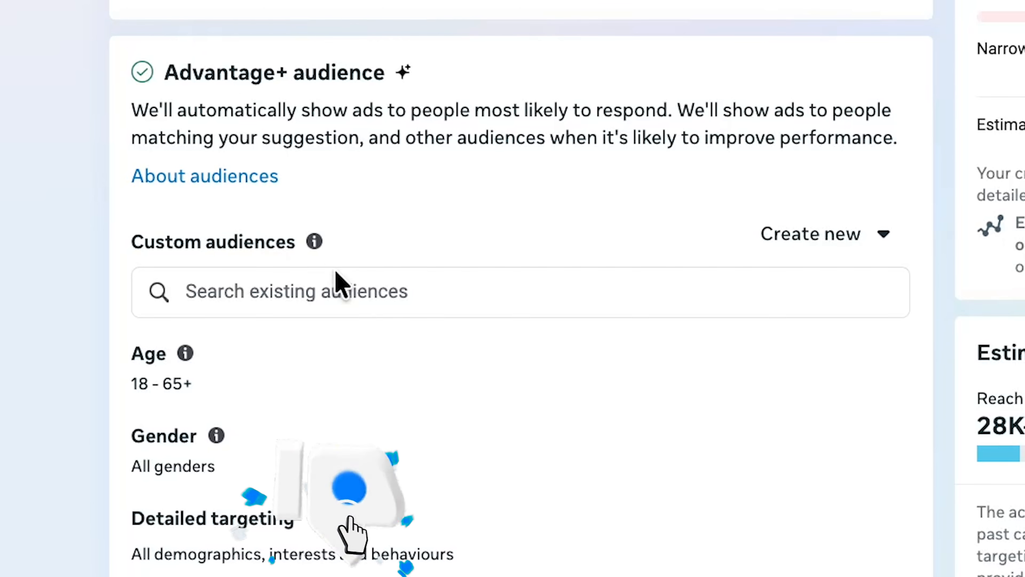
left_click(277, 309)
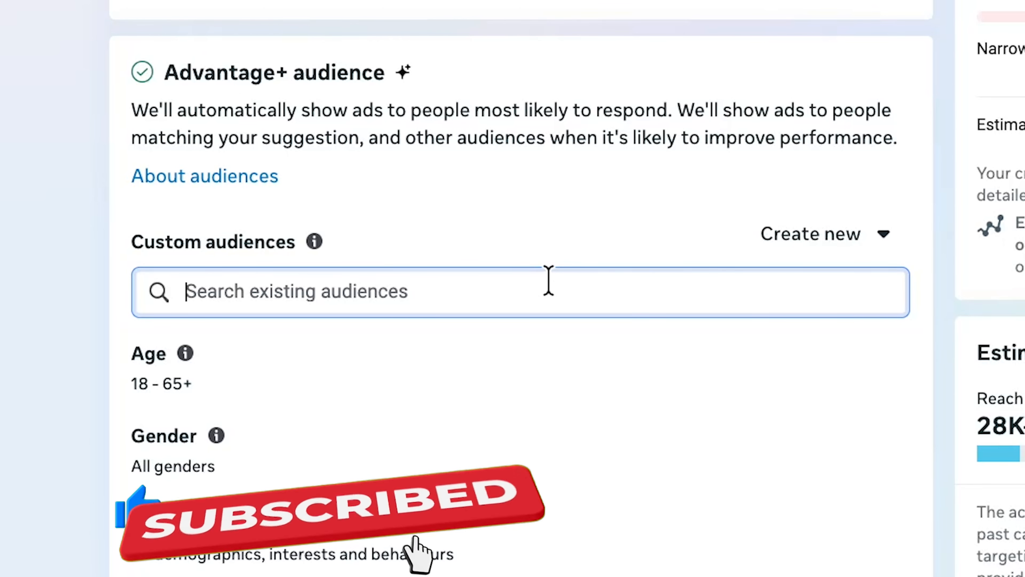
type("lok")
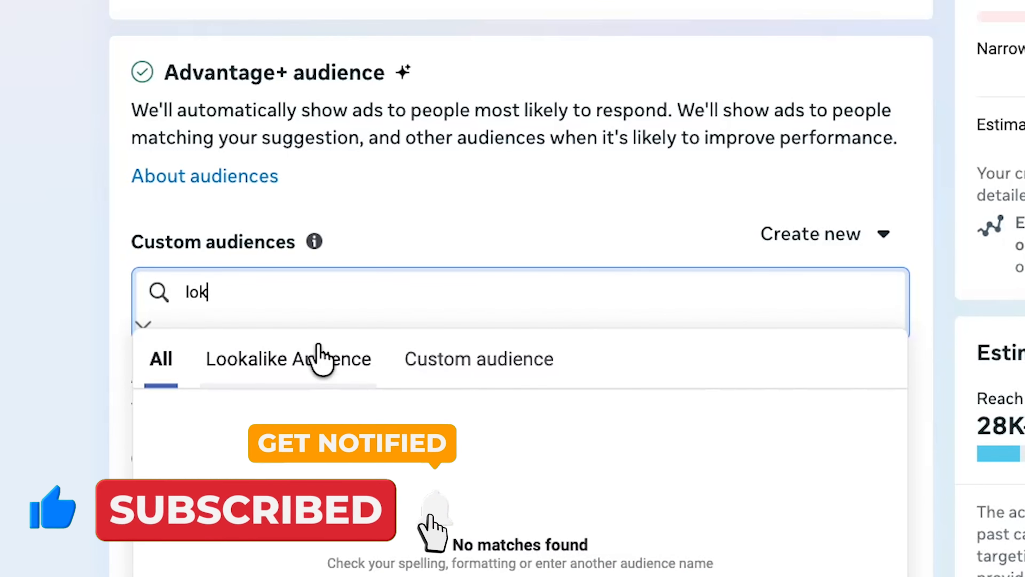
key("BackSpace")
key("BackSpace")
key("BackSpace")
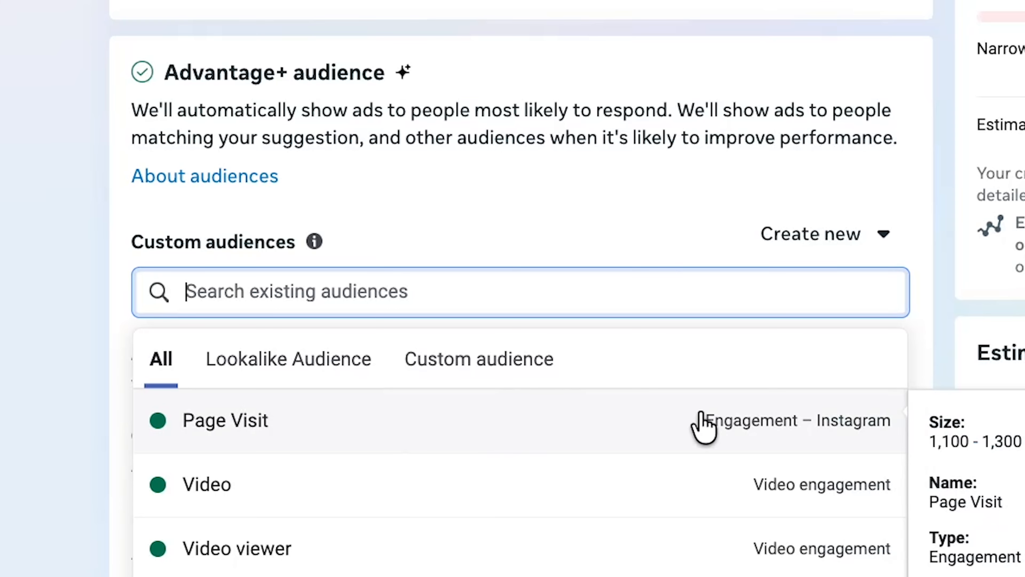
scroll(698, 423, "down", 5)
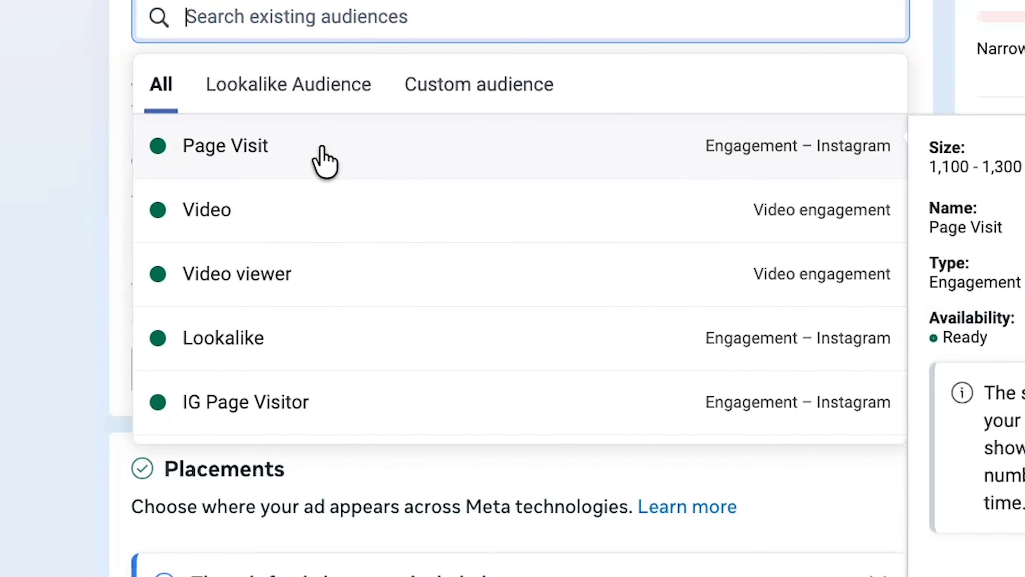
left_click(319, 158)
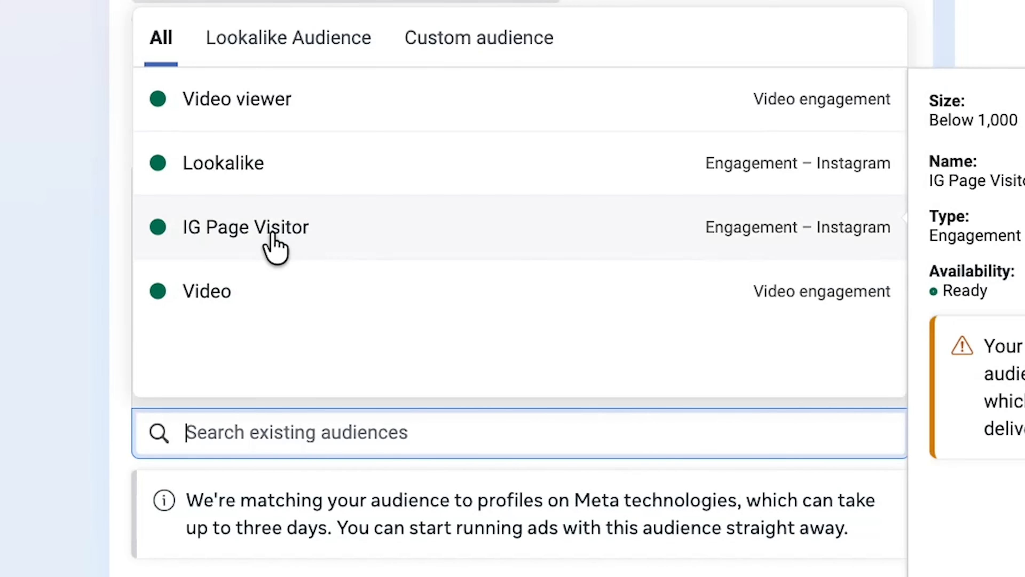
left_click(273, 237)
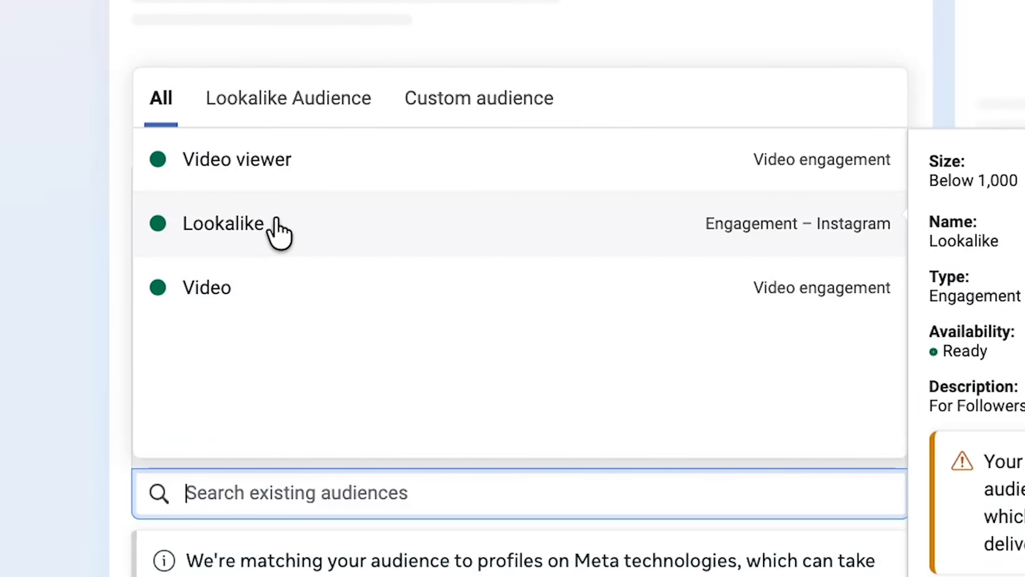
Add the Lookalike, Video viewer and remaining Video custom audiences to the ad set and close the audience list.
left_click(273, 236)
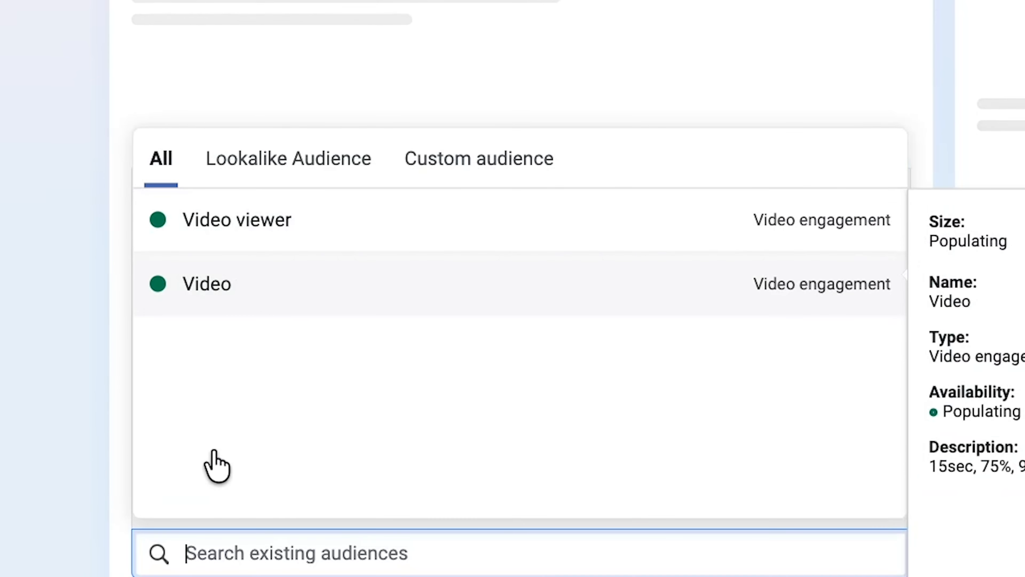
left_click(259, 220)
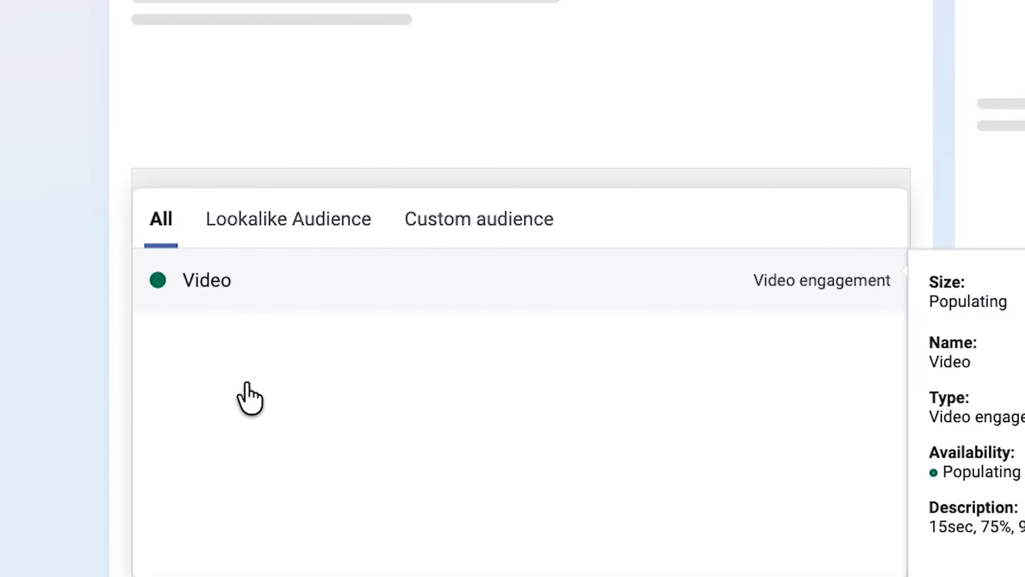
left_click(264, 293)
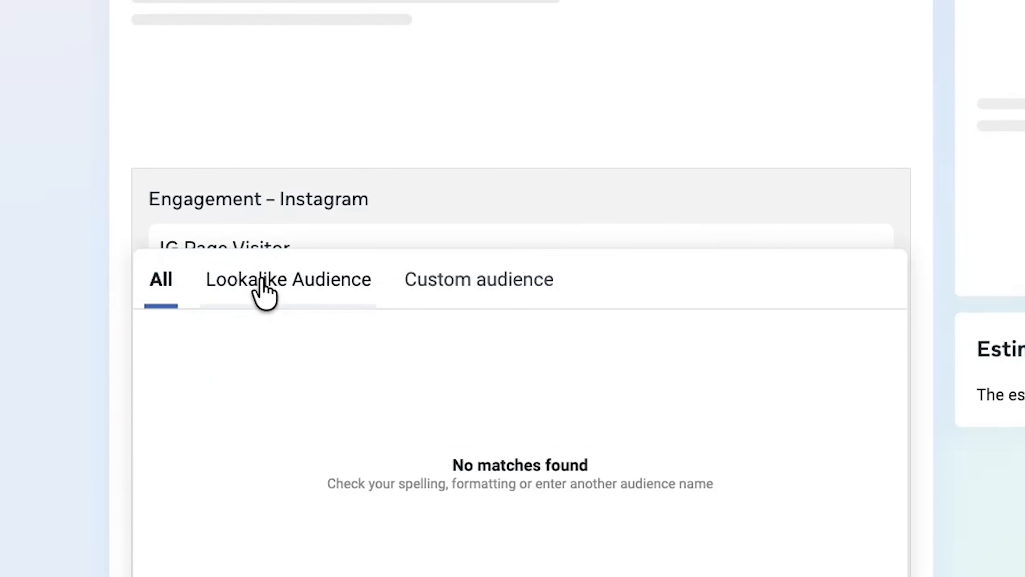
scroll(174, 164, "down", 5)
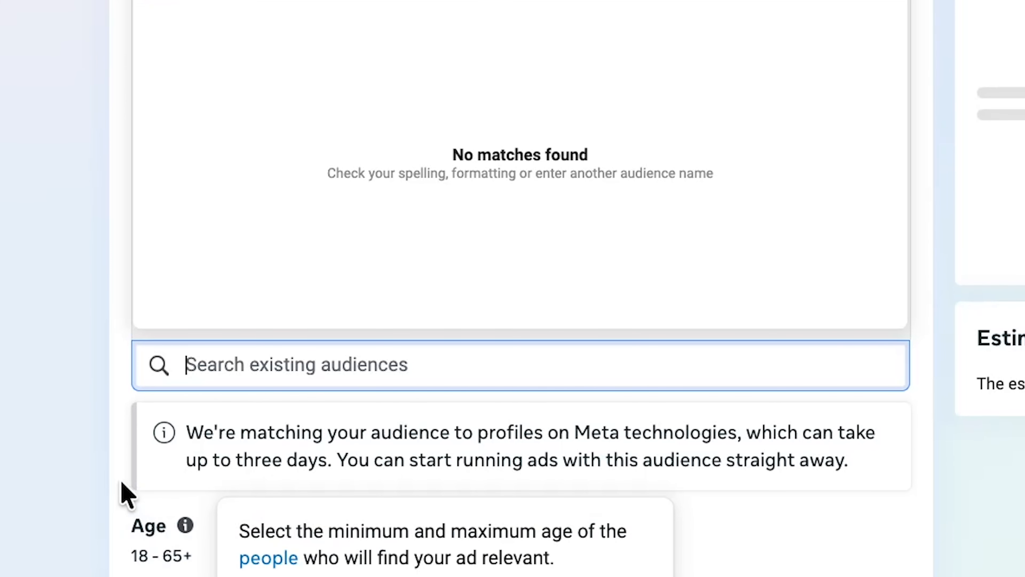
left_click(111, 473)
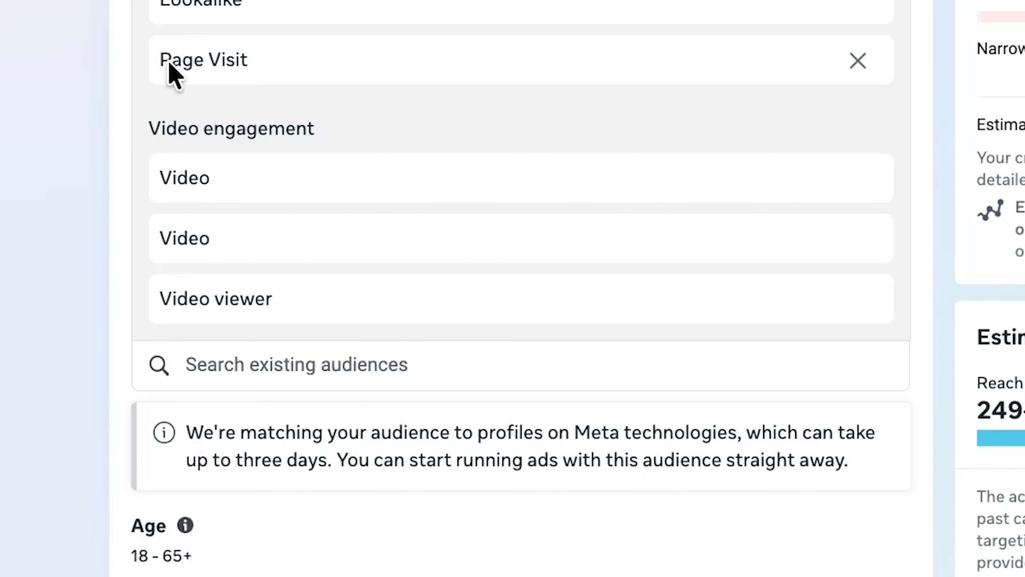
Dismiss the Threads feed placement notice in the ad set's placements and continue to the ad level.
scroll(178, 58, "down", 4)
scroll(403, 282, "down", 5)
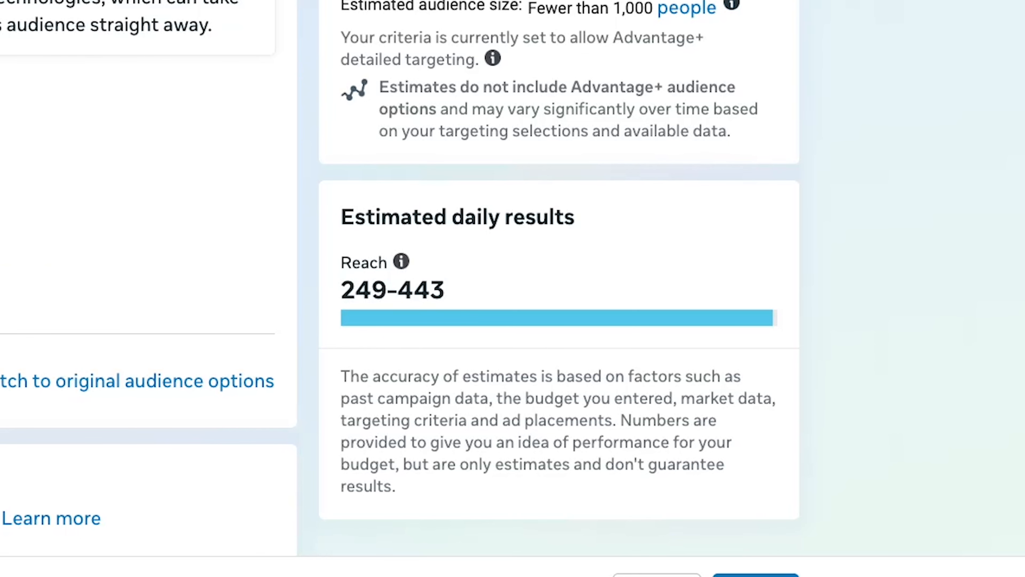
scroll(149, 278, "down", 2)
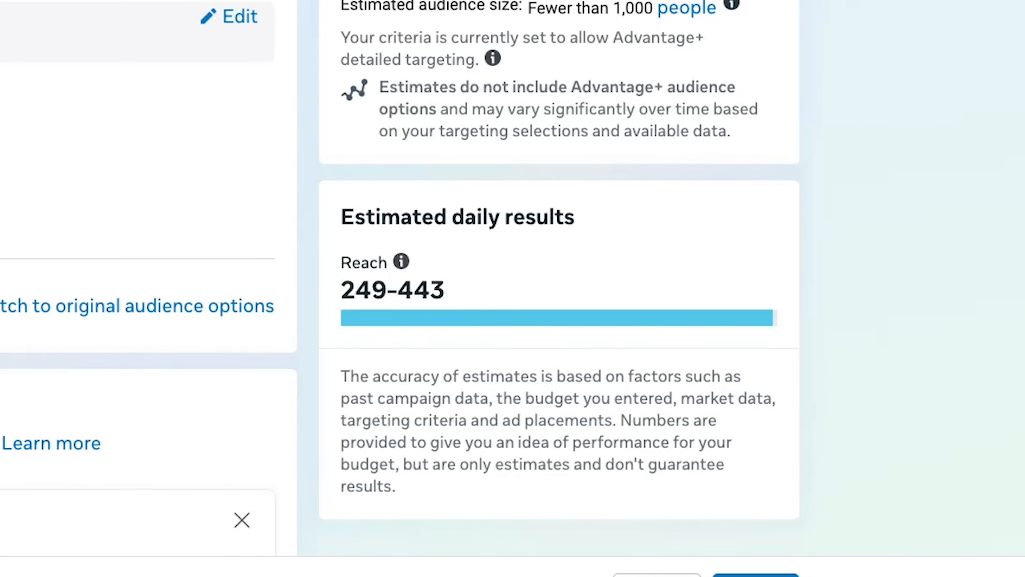
scroll(149, 283, "down", 3)
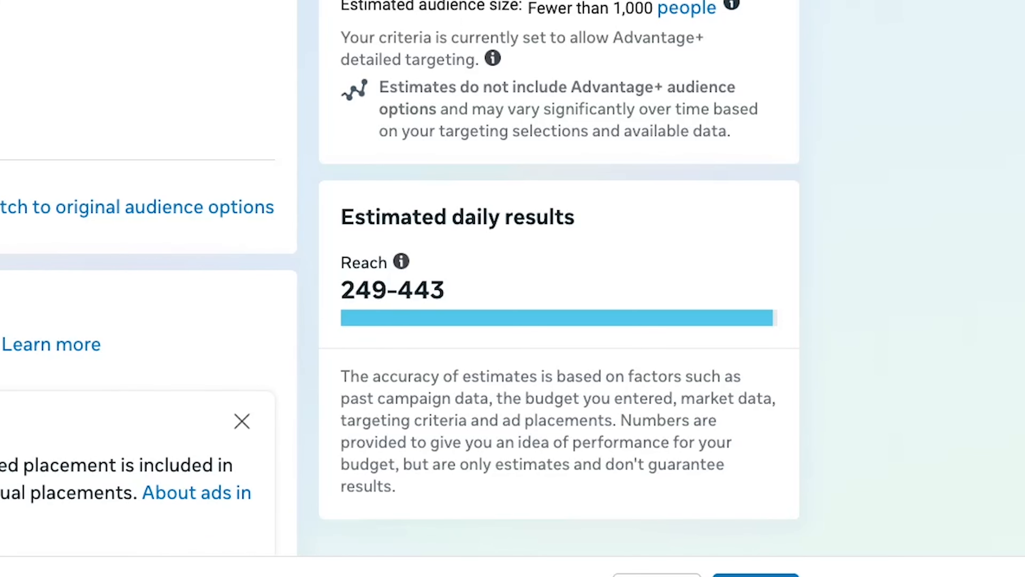
scroll(149, 279, "down", 3)
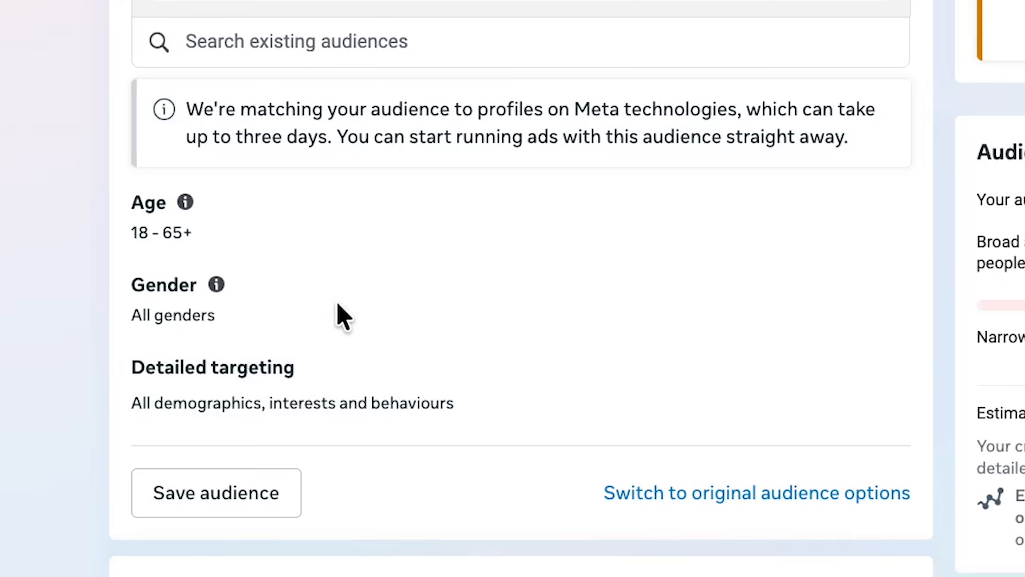
scroll(380, 247, "up", 5)
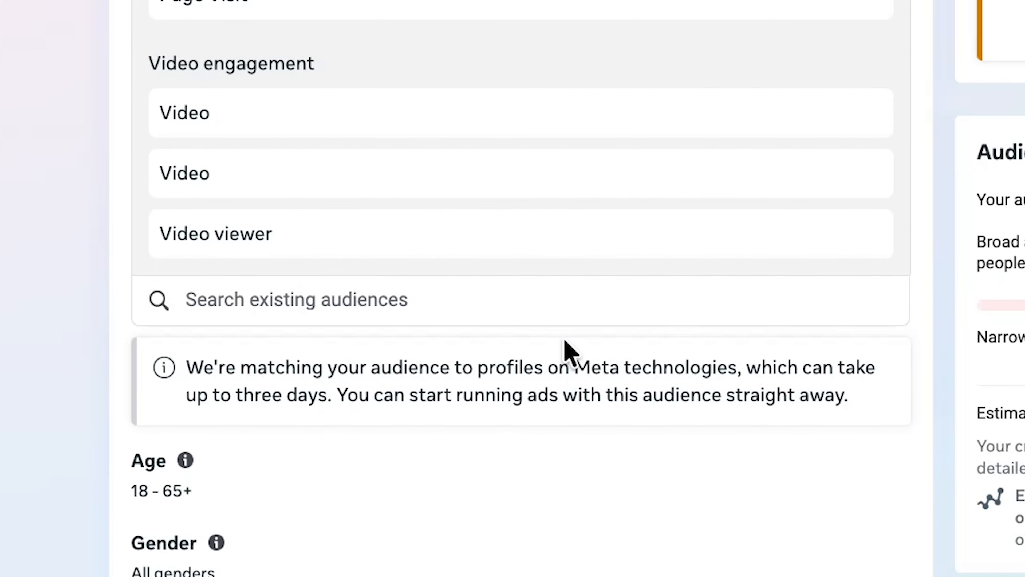
scroll(569, 351, "down", 3)
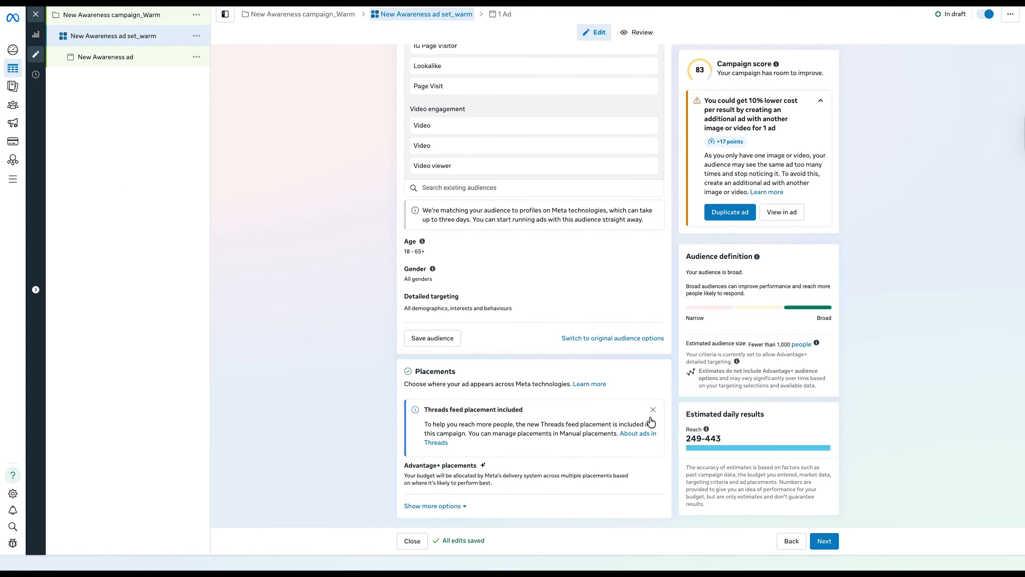
left_click(657, 417)
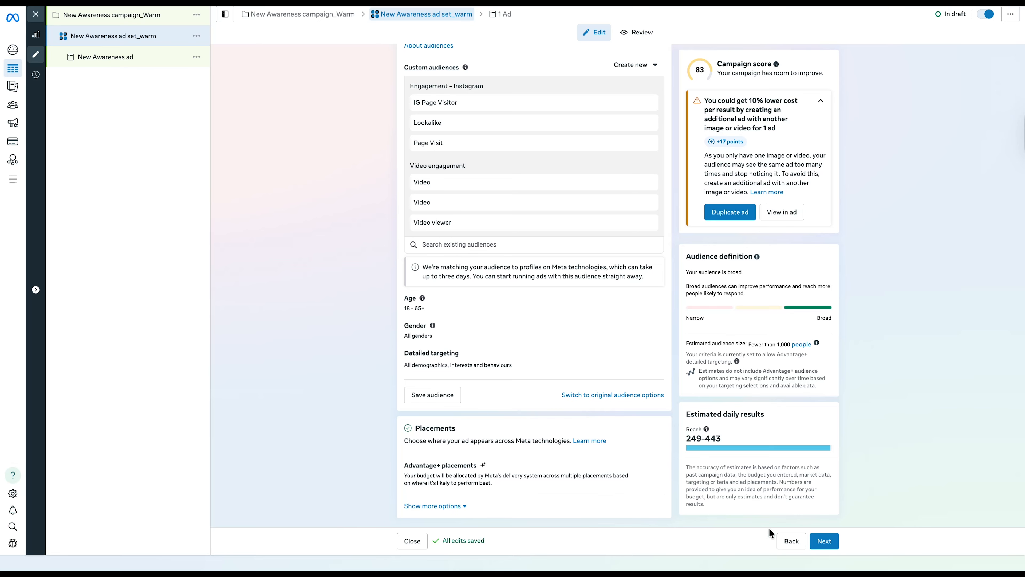
left_click(824, 541)
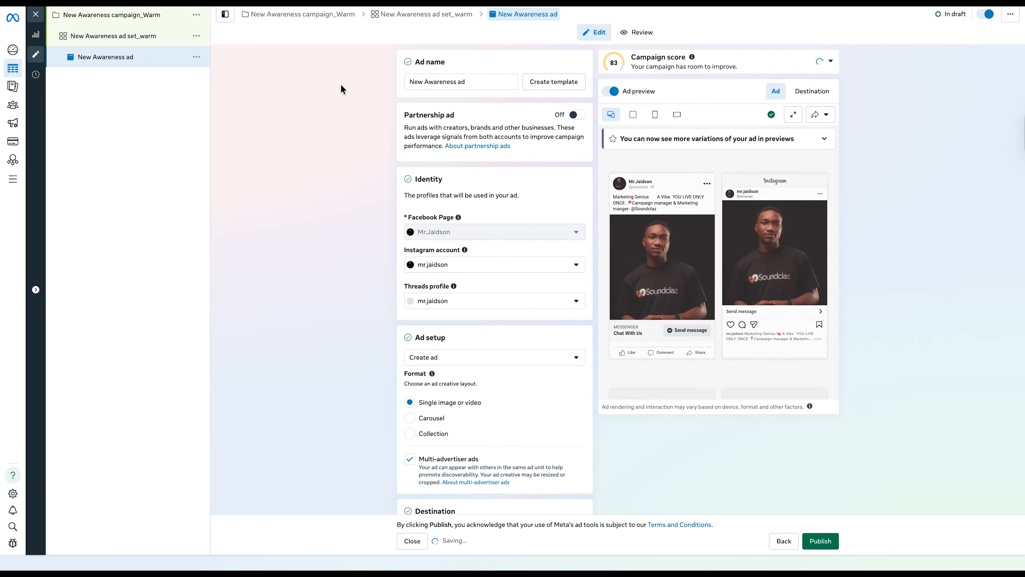
Quickly duplicate the New Awareness ad within the ad set, and quickly duplicate the resulting copy as well.
left_click(197, 56)
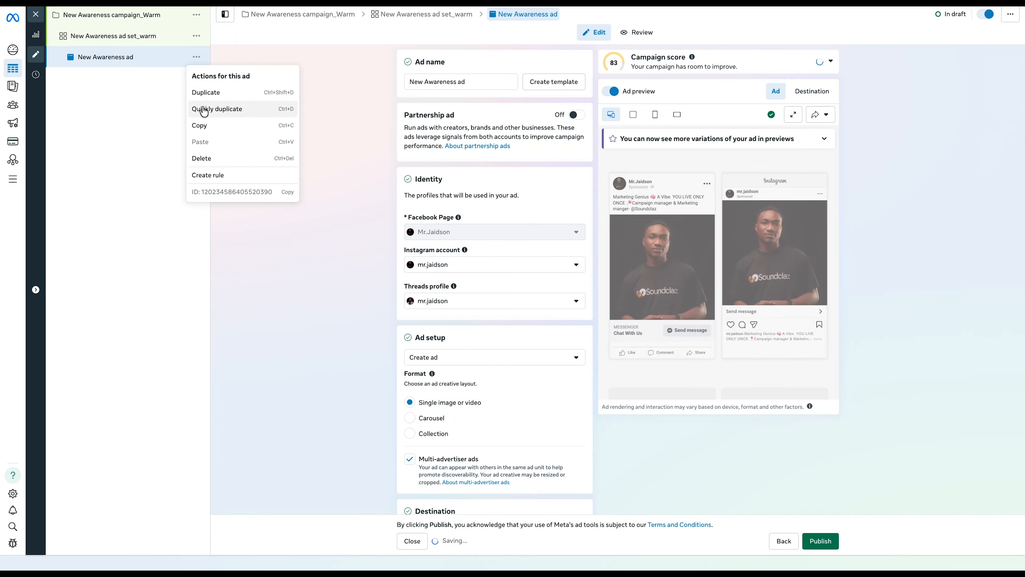
left_click(203, 109)
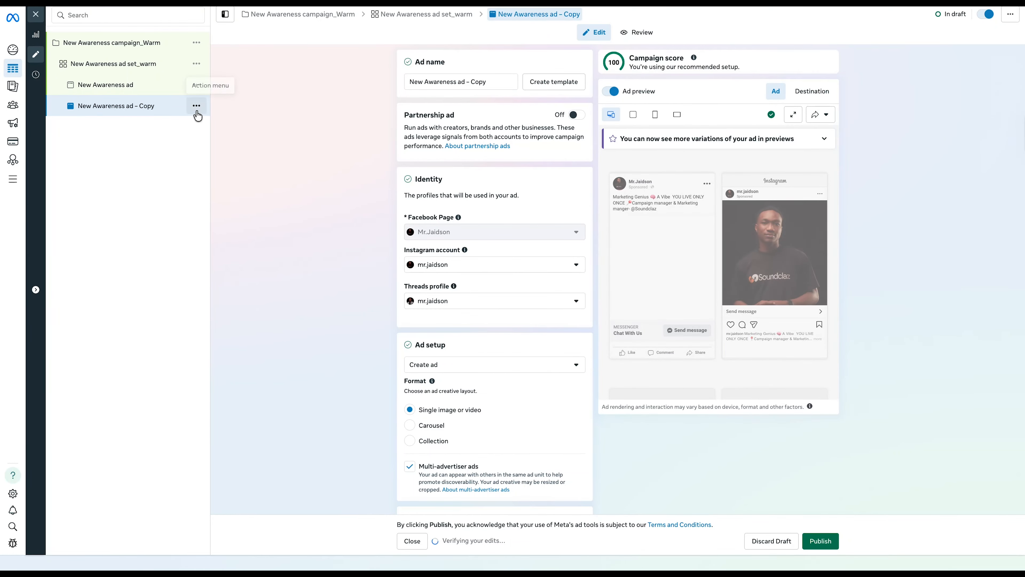
left_click(197, 106)
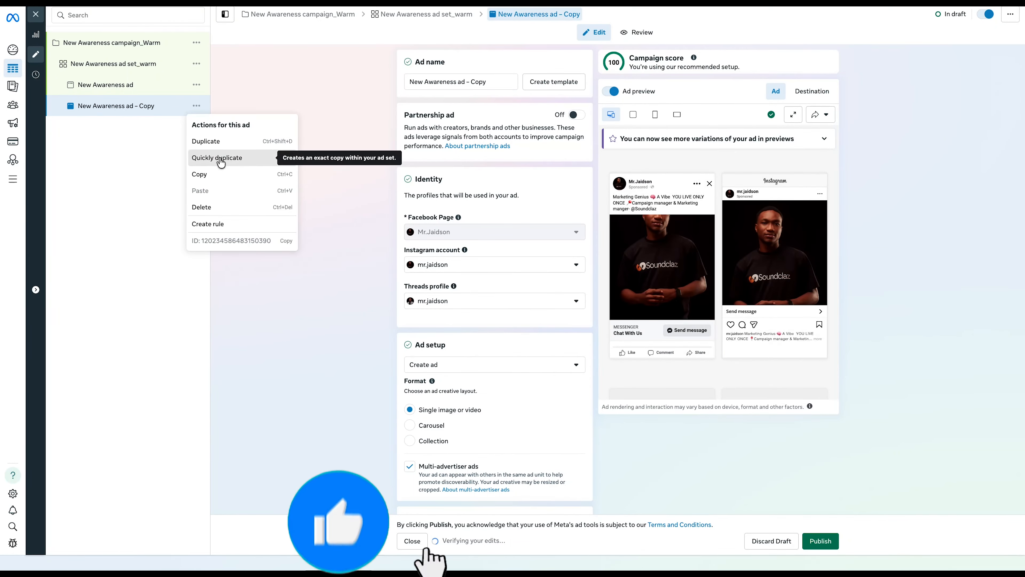
left_click(221, 158)
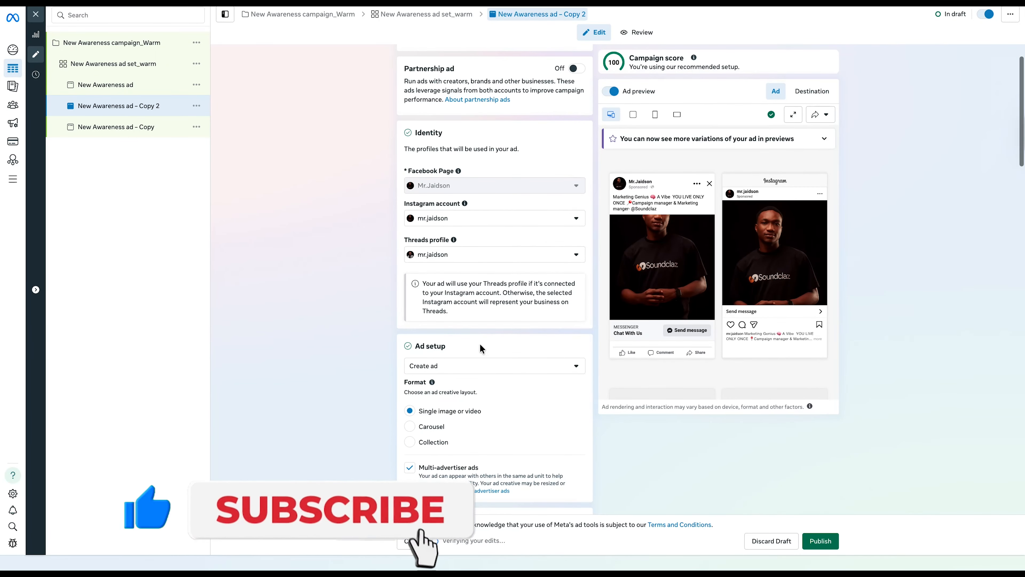
Set the second ad copy's destination to Website.
scroll(480, 343, "down", 5)
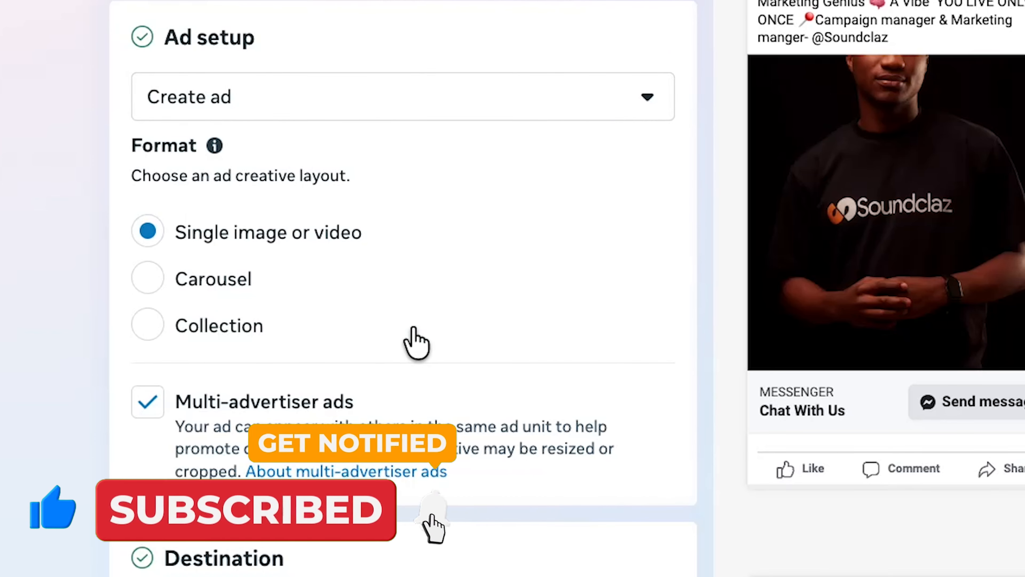
scroll(416, 343, "down", 10)
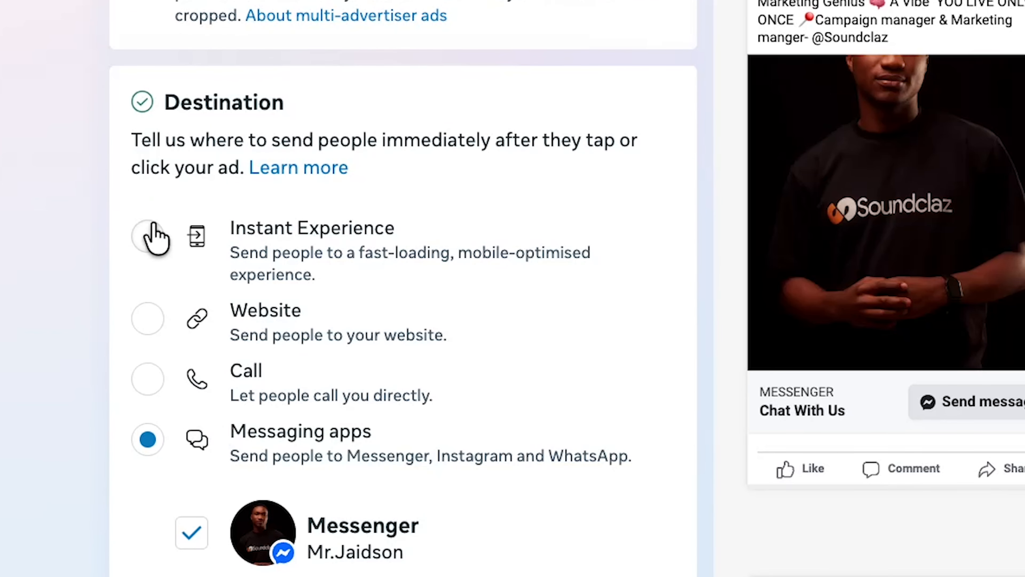
left_click(150, 330)
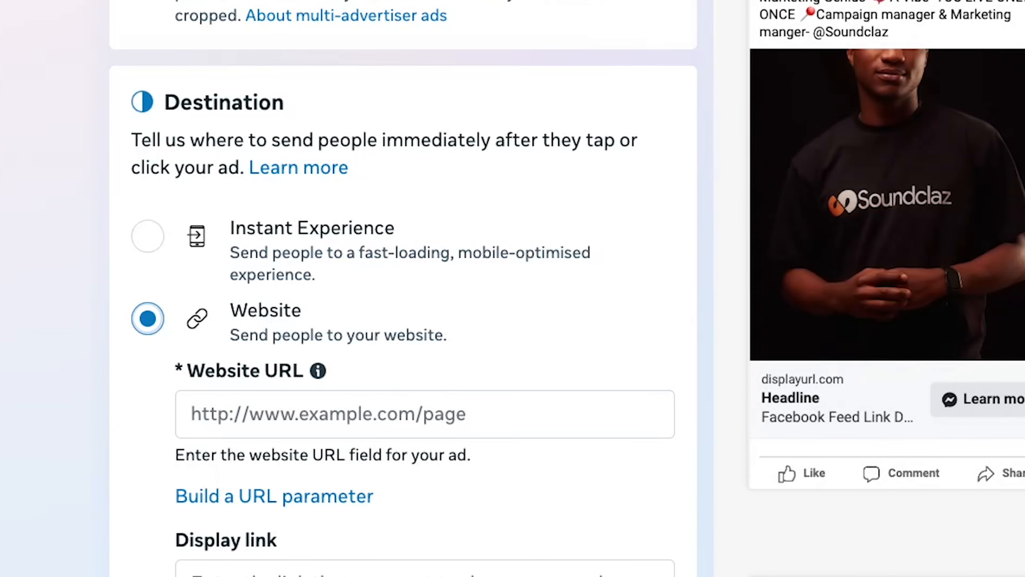
Enter "Welcome to ......" as the headline in the second copy's ad creative.
scroll(115, 490, "down", 5)
scroll(120, 497, "down", 3)
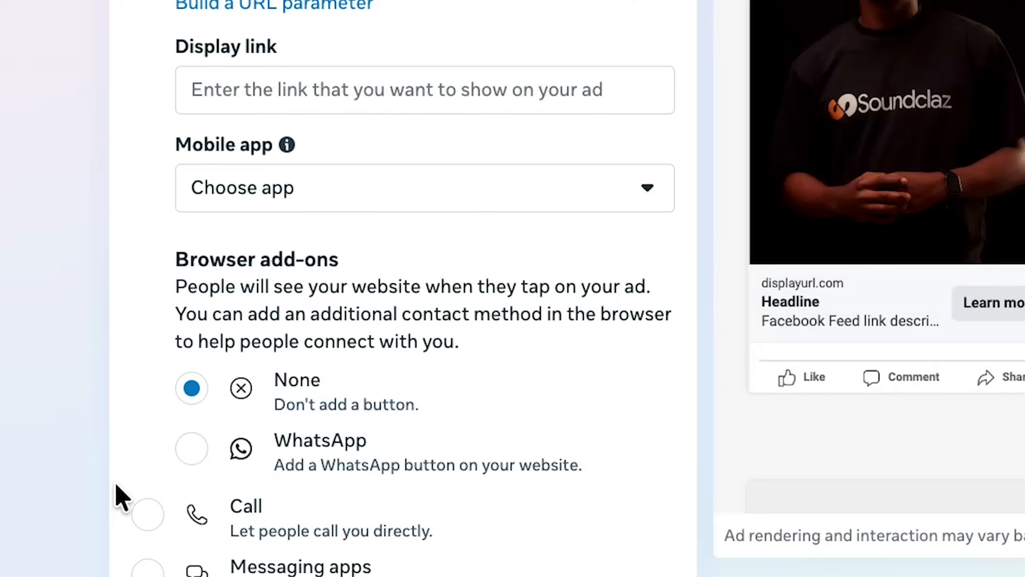
scroll(403, 283, "down", 9)
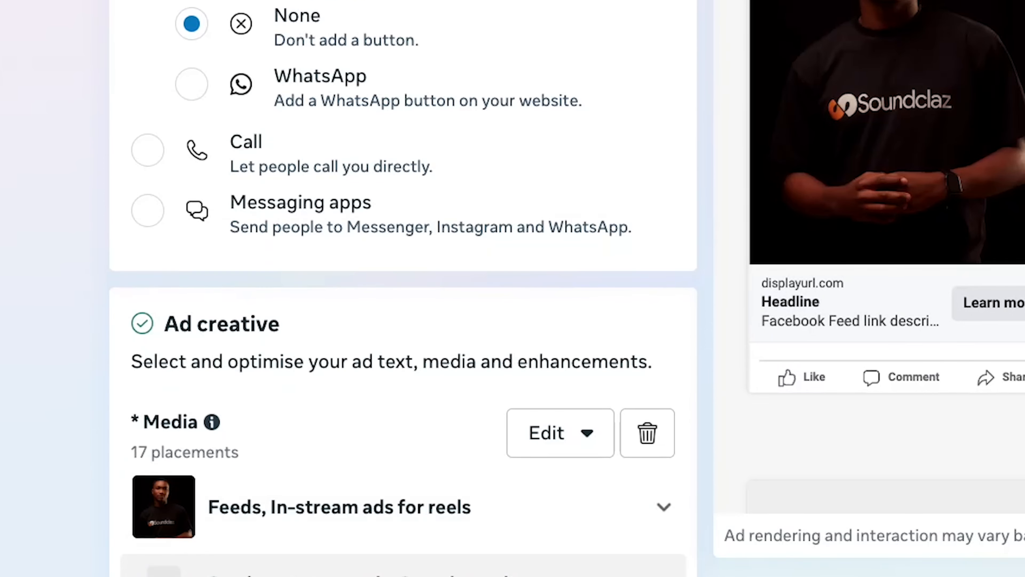
scroll(350, 190, "down", 2)
scroll(552, 262, "down", 2)
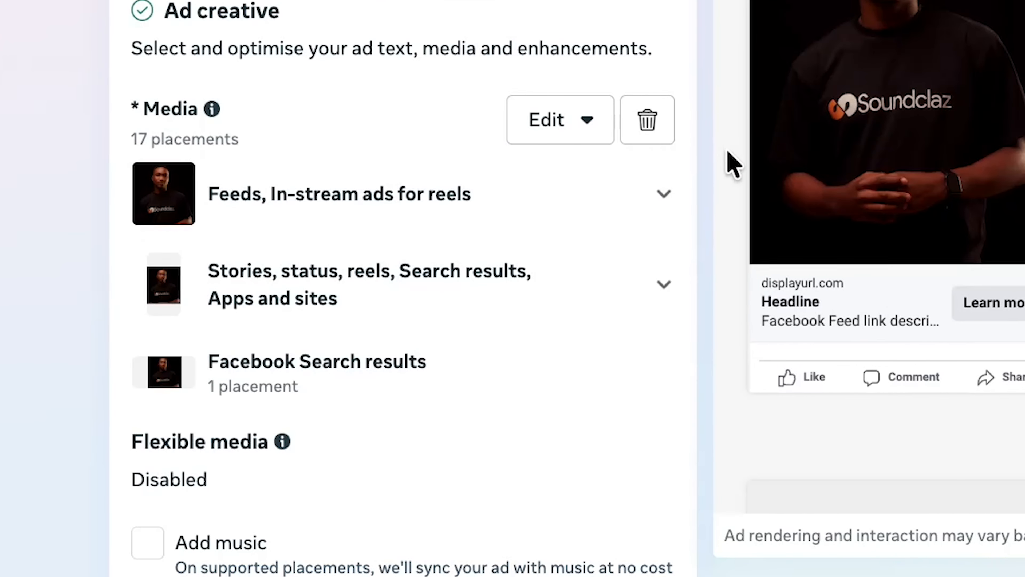
scroll(431, 344, "down", 10)
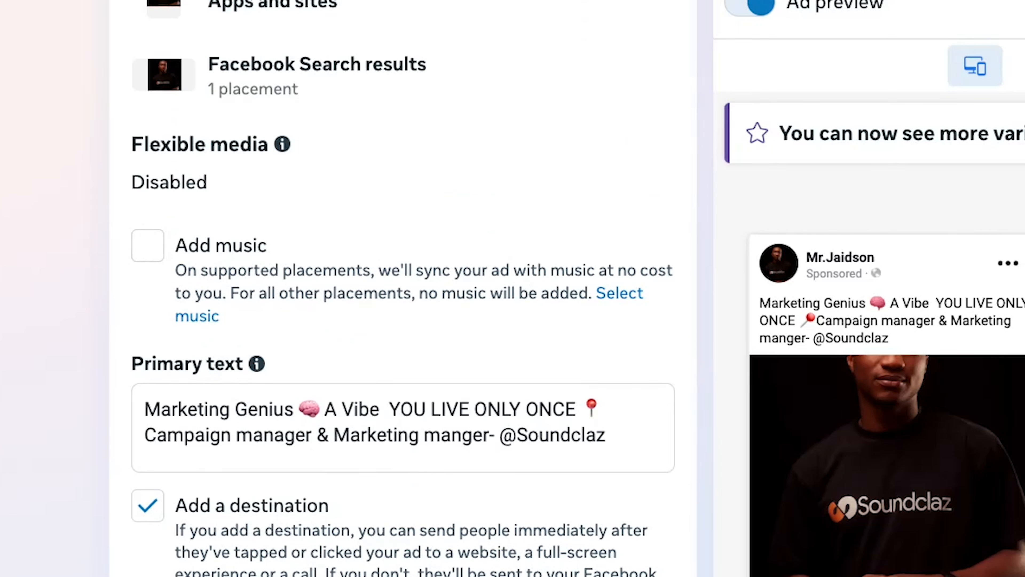
left_click(414, 202)
type("rhhhh")
key("BackSpace")
key("BackSpace")
key("BackSpace")
key("BackSpace")
key("BackSpace")
type("Welcome")
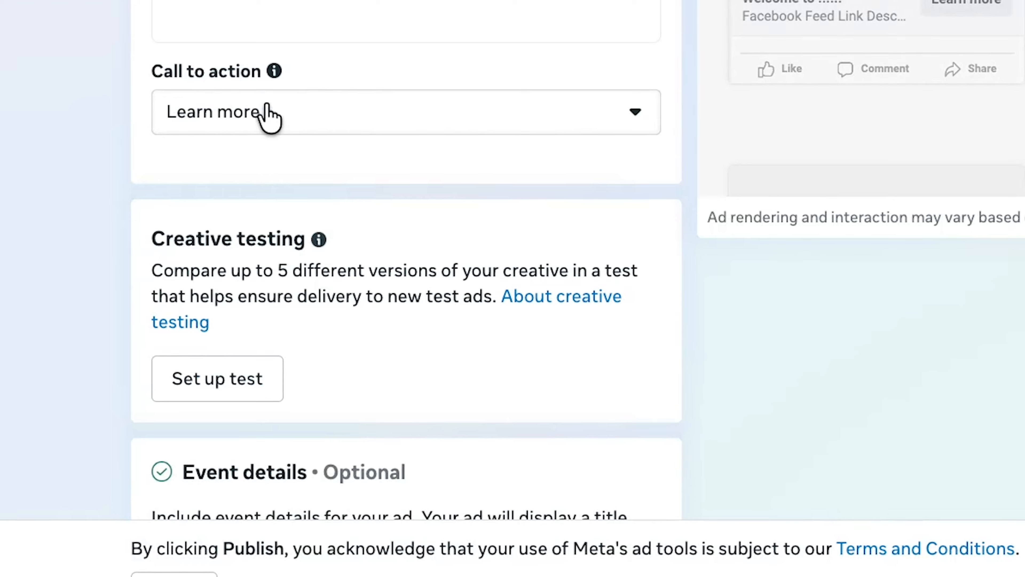
Look through the available call-to-action options for the ad without changing the selection.
left_click(270, 114)
scroll(266, 357, "down", 3)
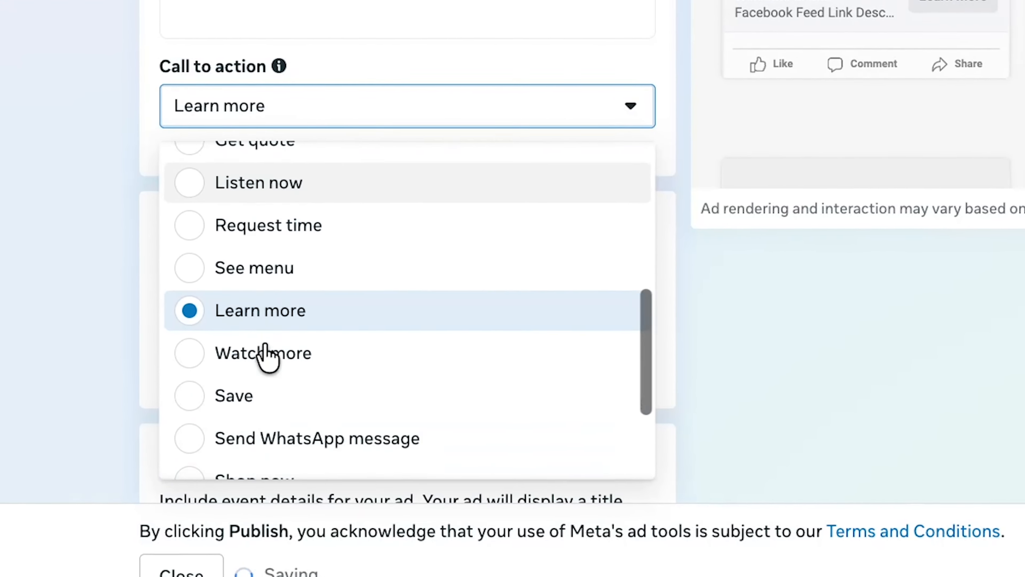
scroll(264, 341, "down", 1)
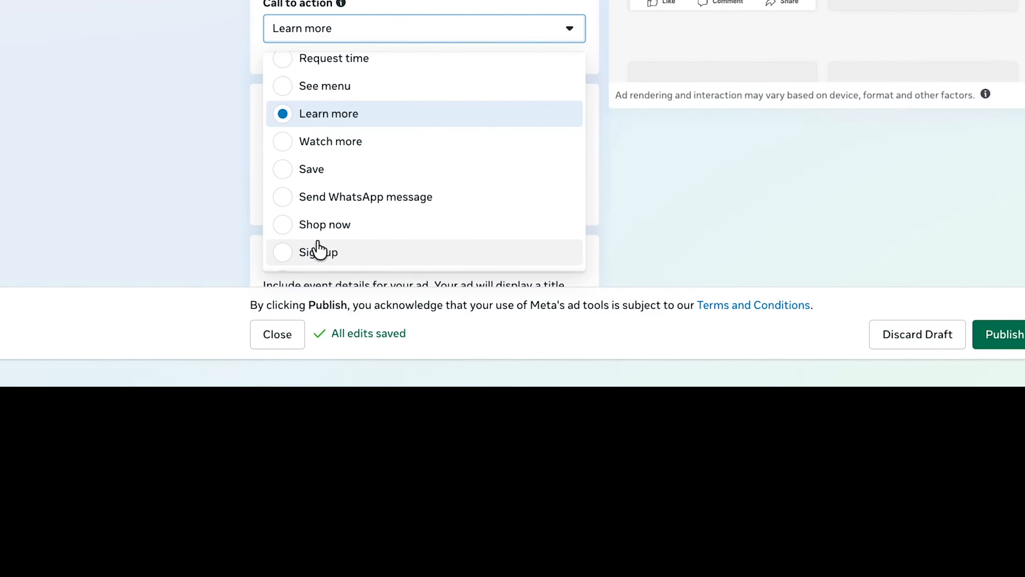
scroll(318, 248, "down", 2)
scroll(440, 95, "up", 5)
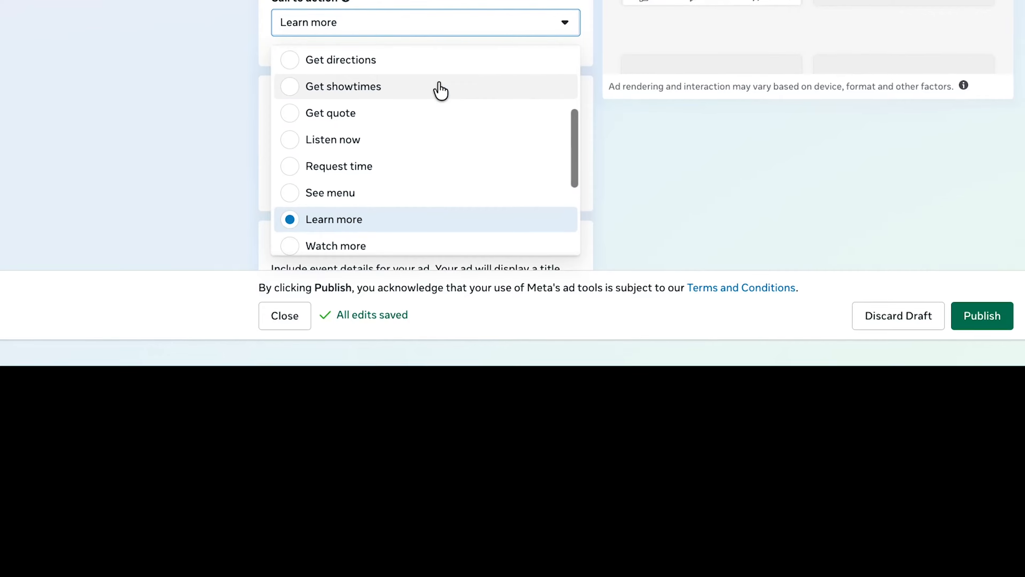
scroll(439, 83, "up", 1)
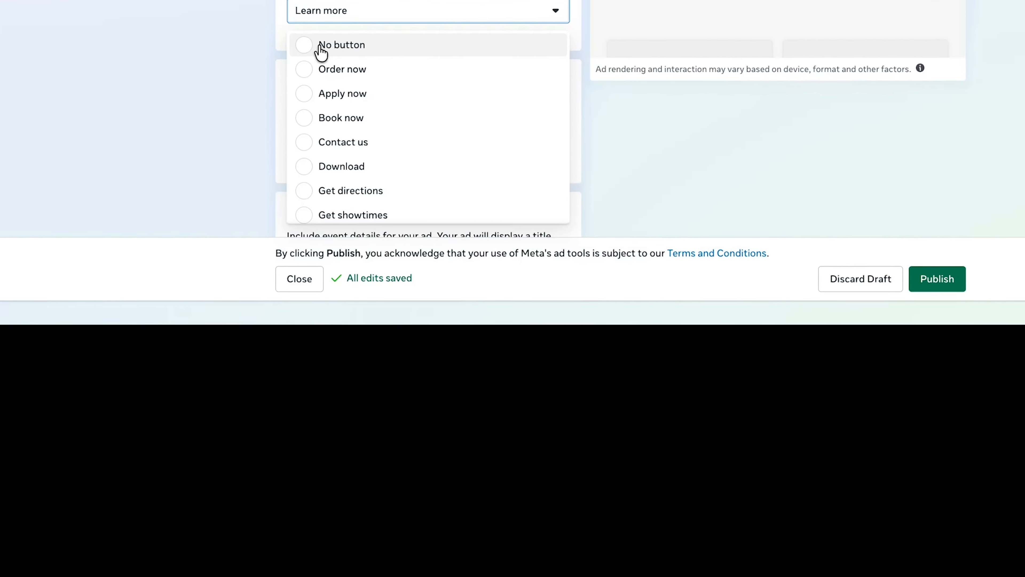
left_click(245, 21)
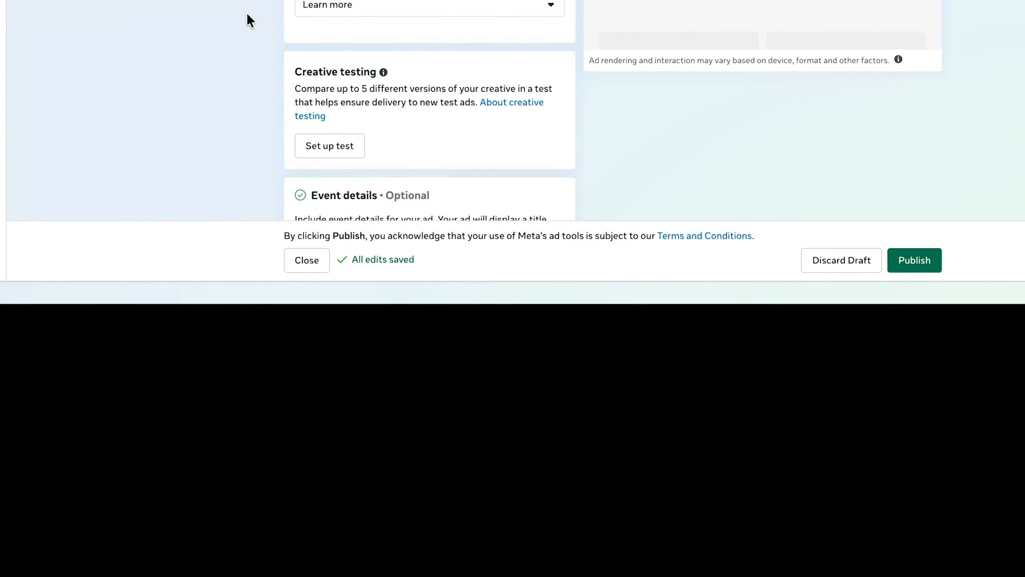
Set the ad's call to action to No button.
scroll(313, 10, "down", 3)
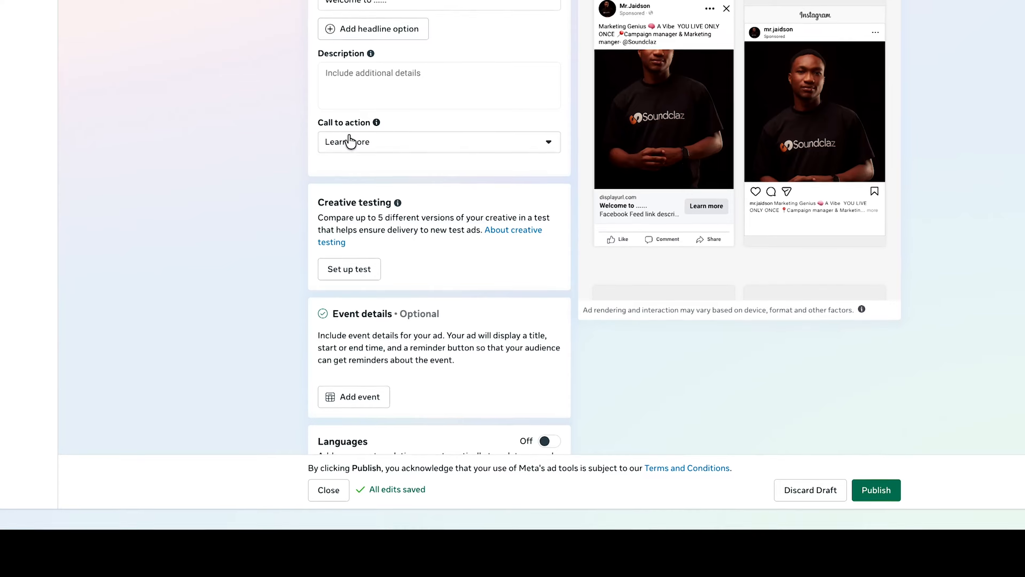
left_click(409, 126)
scroll(357, 187, "up", 3)
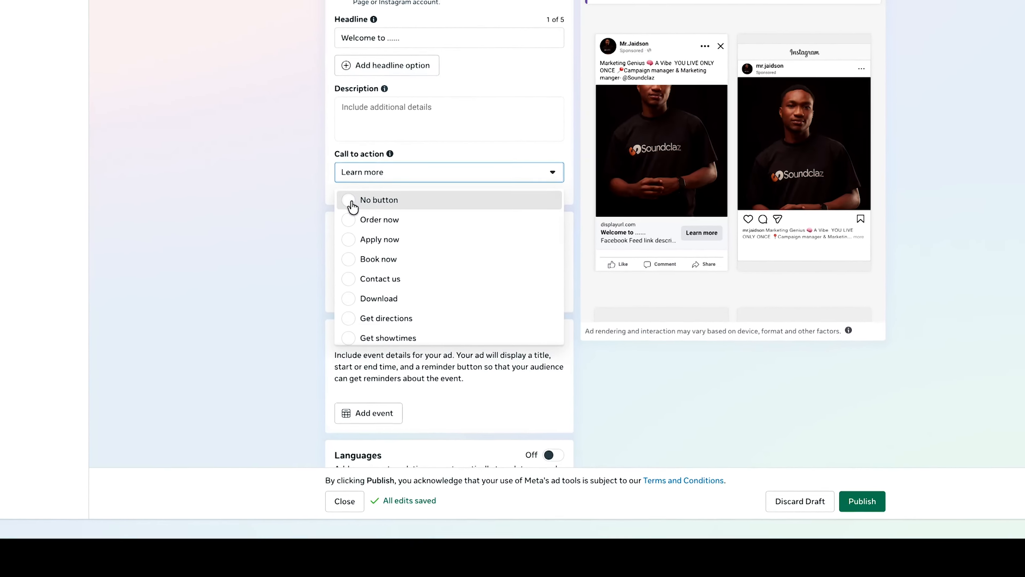
left_click(358, 185)
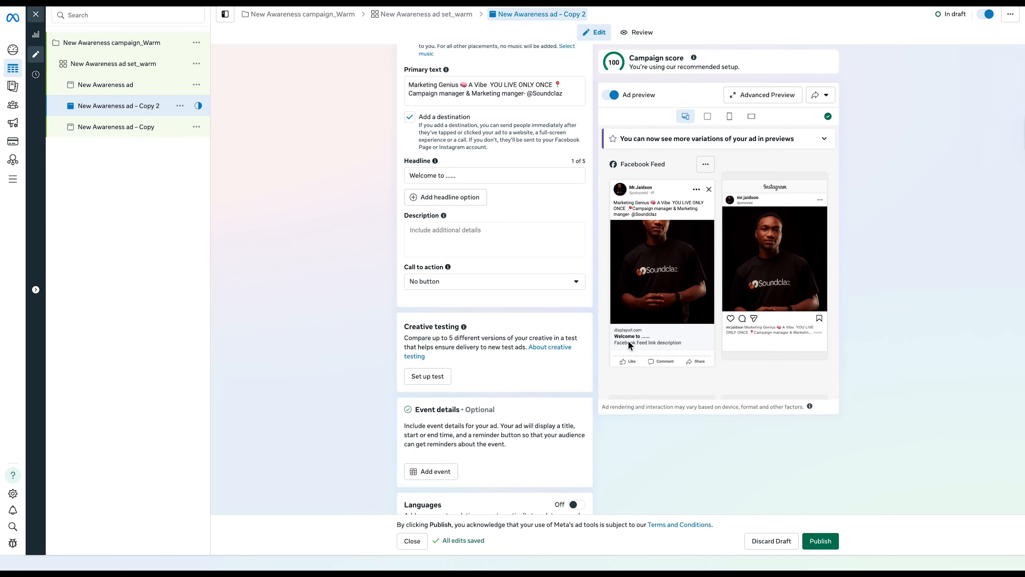
Review the ad's creative testing, event details, languages and tracking settings.
scroll(518, 330, "down", 1)
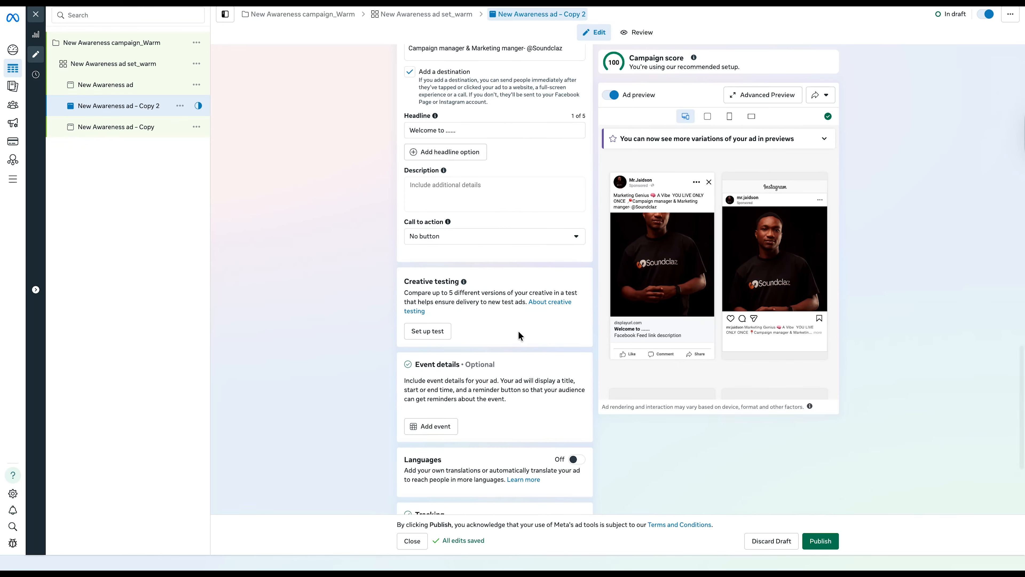
scroll(519, 332, "down", 1)
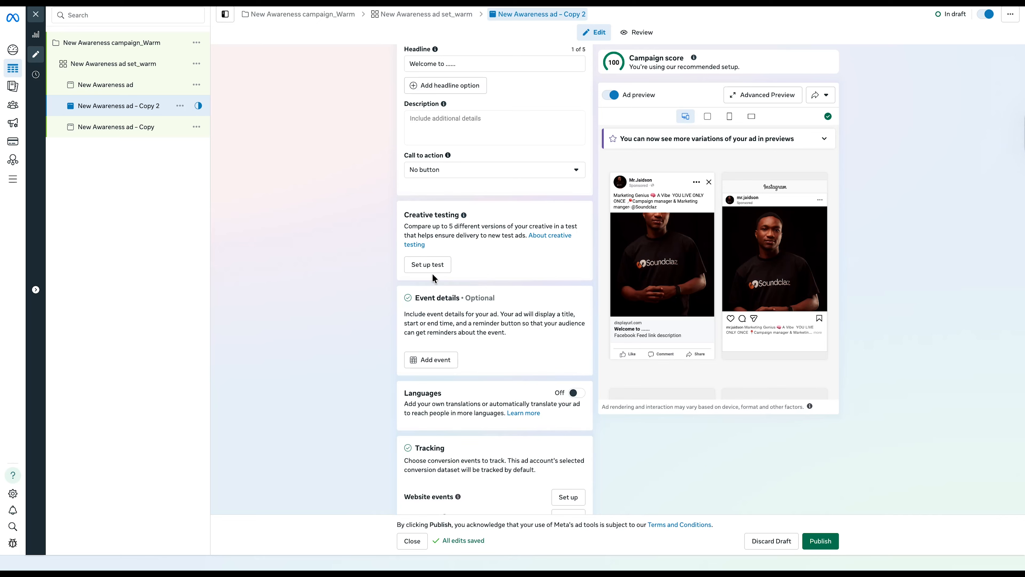
scroll(488, 373, "down", 2)
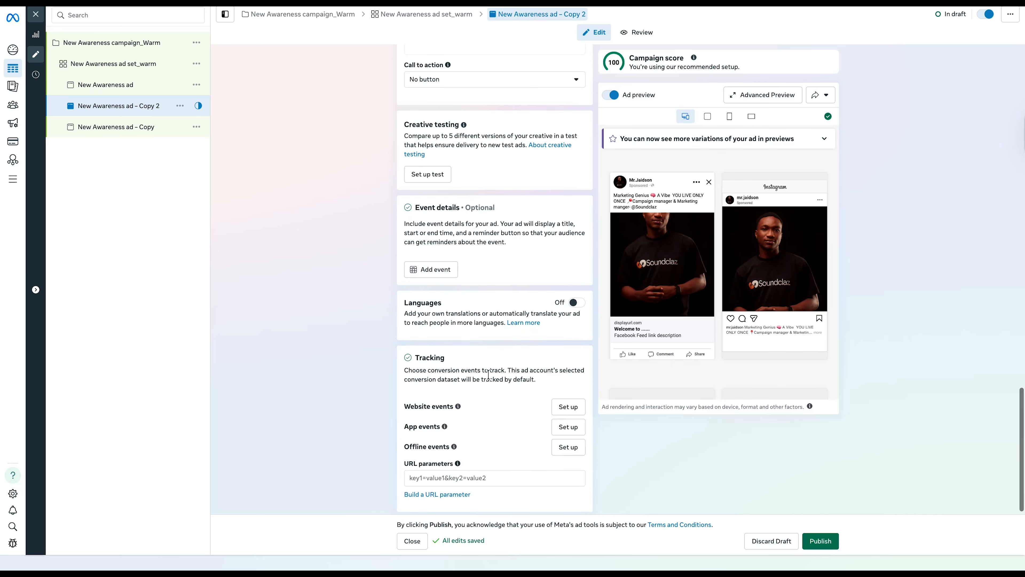